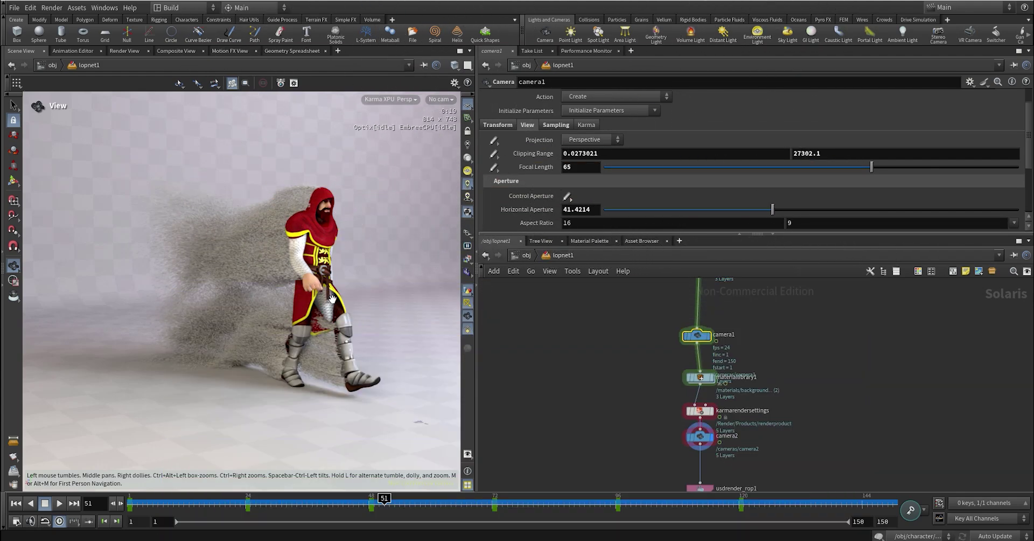
# Examine the dissolving knight render, and display the OUT_CHARACTER null in the character network at frame 69.
pyautogui.moveTo(334, 265); pyautogui.dragTo(371, 287, button='middle')
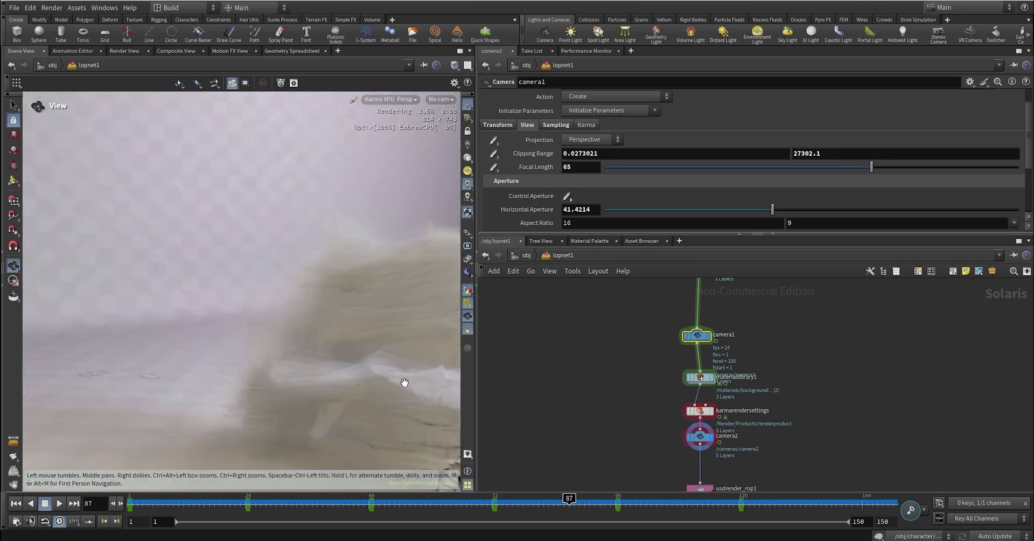
pyautogui.moveTo(404, 381); pyautogui.dragTo(258, 323)
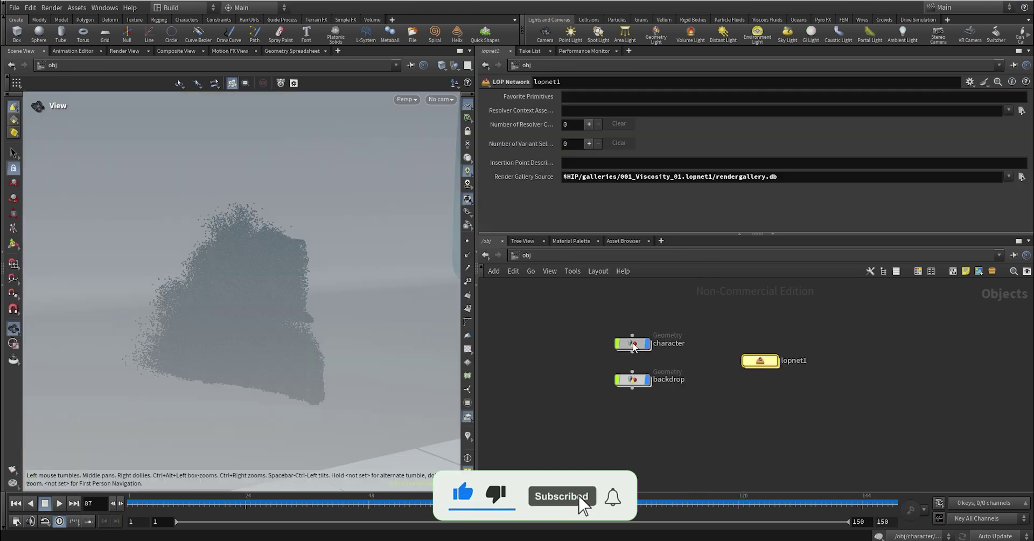
pyautogui.moveTo(721, 338); pyautogui.dragTo(724, 430, button='middle')
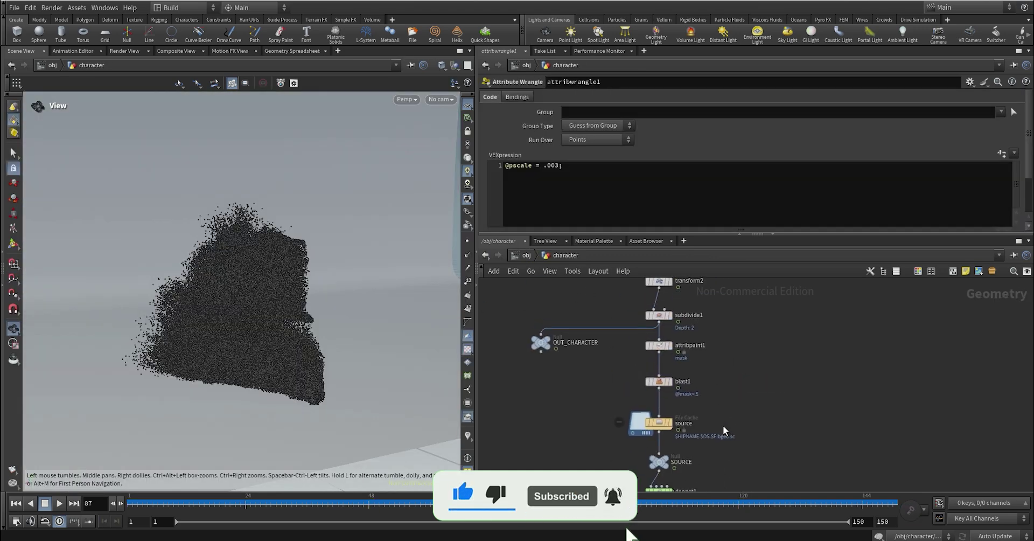
pyautogui.click(550, 341)
pyautogui.moveTo(226, 504); pyautogui.dragTo(483, 494)
pyautogui.moveTo(713, 393); pyautogui.dragTo(712, 370, button='middle')
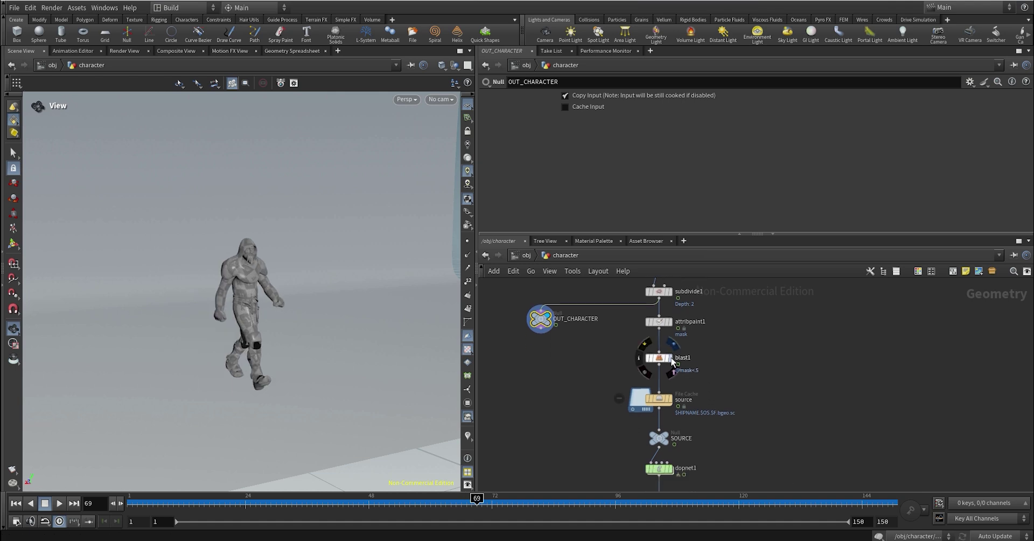
# Display the blast1 node and inspect the masked part of the character from another angle.
pyautogui.click(670, 357)
pyautogui.click(468, 435)
pyautogui.moveTo(291, 279); pyautogui.dragTo(258, 277)
pyautogui.click(468, 435)
pyautogui.moveTo(732, 459); pyautogui.dragTo(736, 383, button='middle')
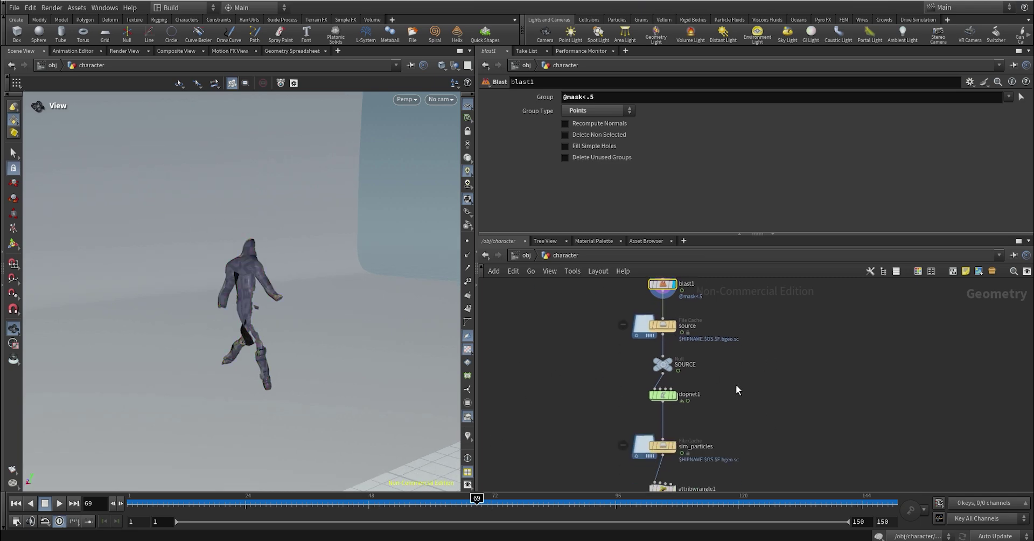
# Review the cached sim_particles at frame 94, the attribwrangle1 particle scale code and the OUT_PARTICLES null.
pyautogui.moveTo(677, 445); pyautogui.dragTo(683, 394, button='middle')
pyautogui.click(681, 393)
pyautogui.click(670, 394)
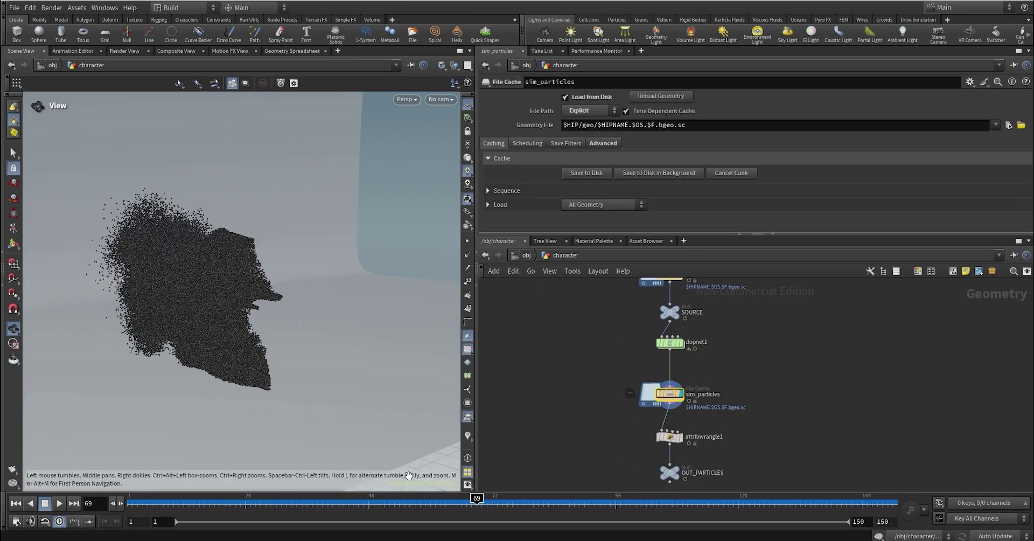
pyautogui.moveTo(294, 498); pyautogui.dragTo(607, 497)
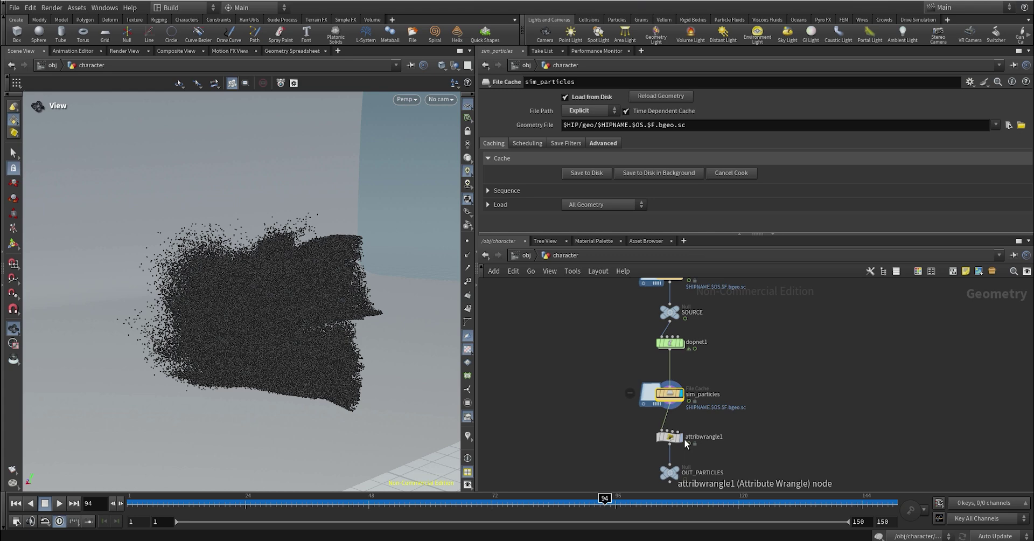
pyautogui.click(680, 437)
pyautogui.click(671, 437)
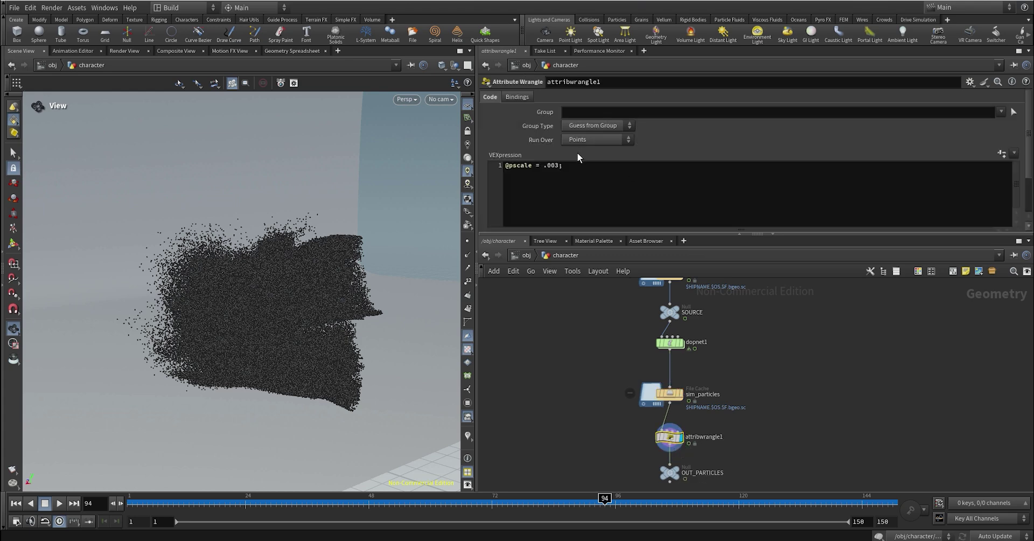
pyautogui.click(677, 472)
pyautogui.click(670, 472)
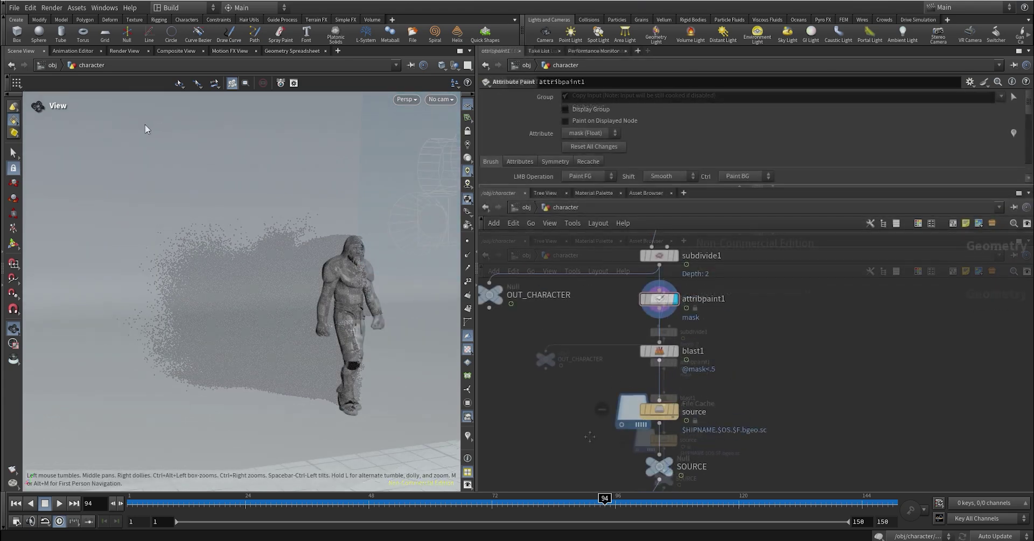
# Make room in the node chain between subdivide1 and attribpaint1, and display the subdivided character.
pyautogui.moveTo(380, 316); pyautogui.dragTo(343, 303, button='middle')
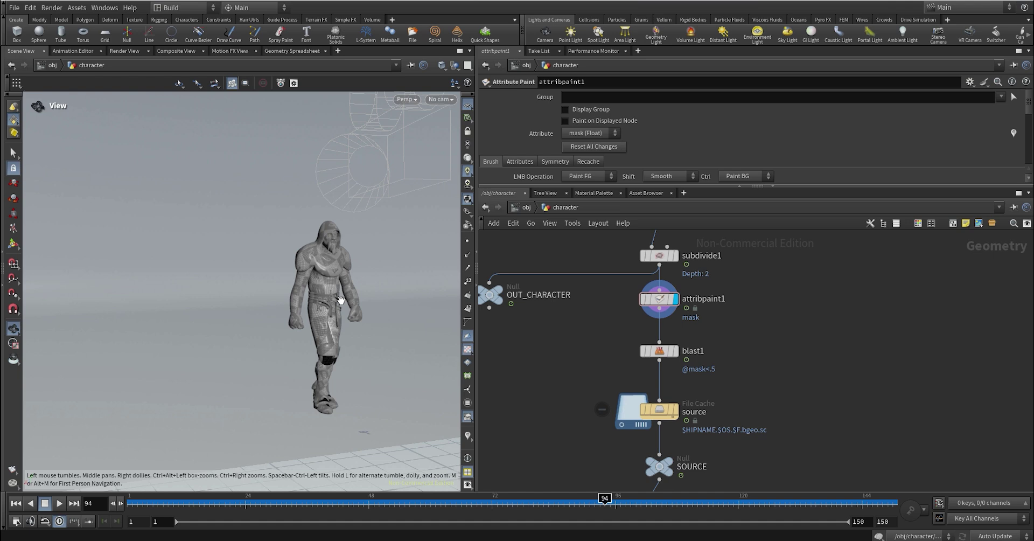
pyautogui.scroll(3, 340, 302)
pyautogui.moveTo(337, 301); pyautogui.dragTo(356, 303)
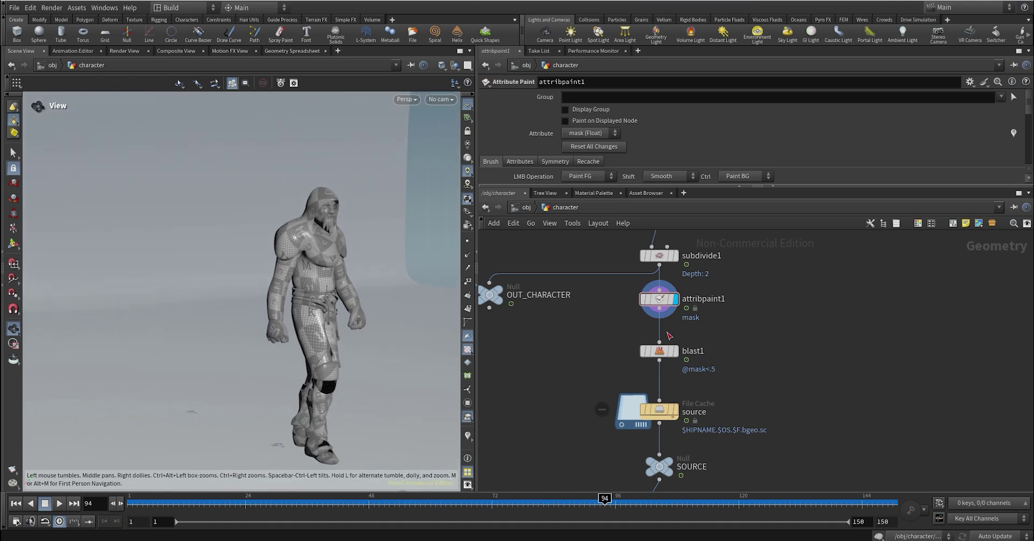
pyautogui.moveTo(661, 353); pyautogui.dragTo(662, 363)
pyautogui.moveTo(661, 303); pyautogui.dragTo(661, 327)
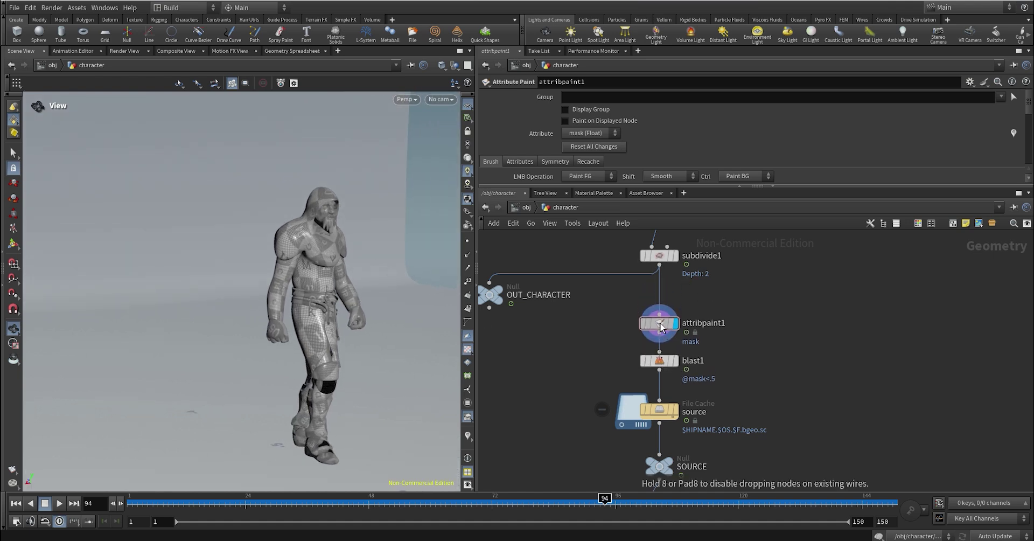
pyautogui.moveTo(693, 266); pyautogui.dragTo(694, 307, button='middle')
pyautogui.click(676, 299)
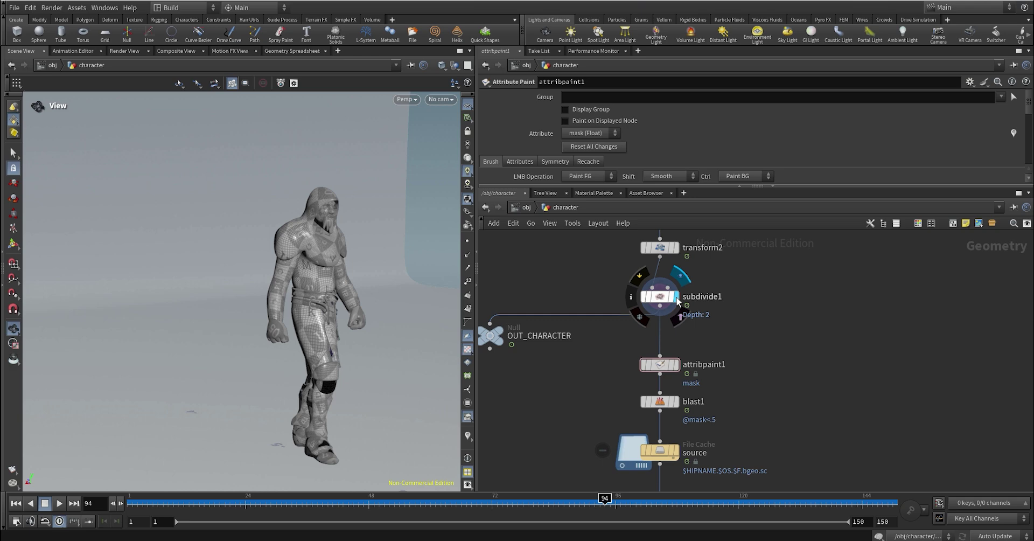
pyautogui.moveTo(678, 301); pyautogui.dragTo(678, 292)
# Insert an Attribute from Map node between subdivide1 and attribpaint1 and display its result.
pyautogui.press('Tab')
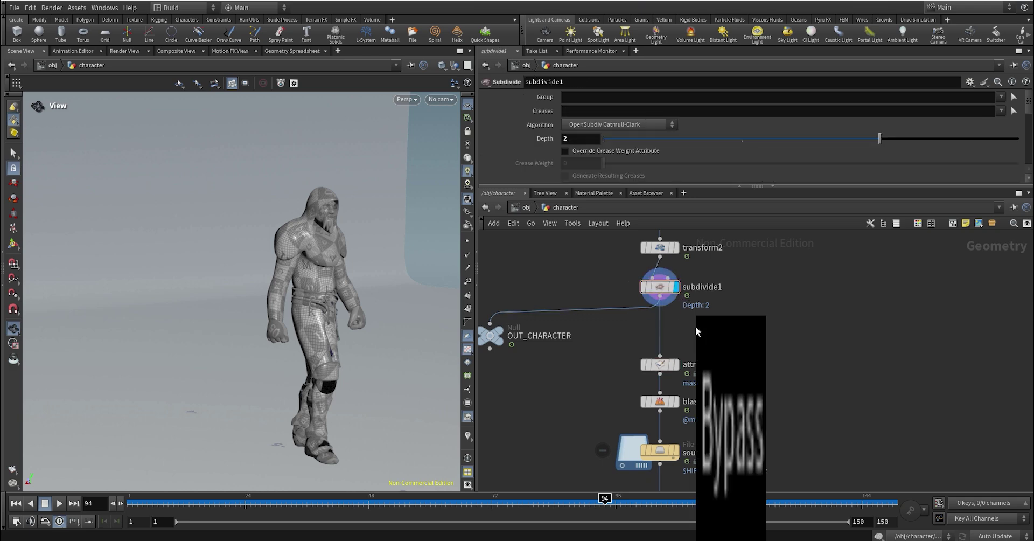
pyautogui.write('attribute')
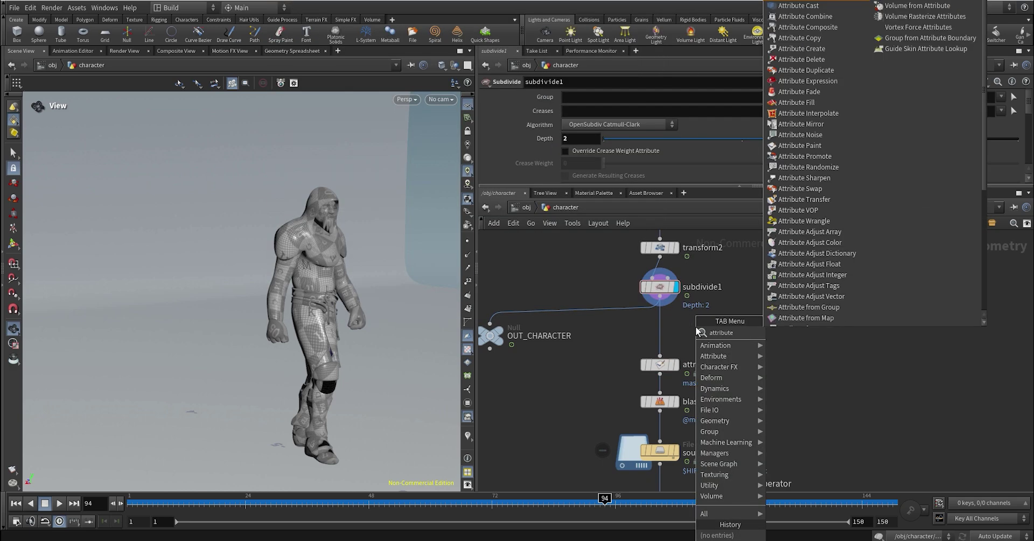
pyautogui.write(' from ma')
pyautogui.press('Return')
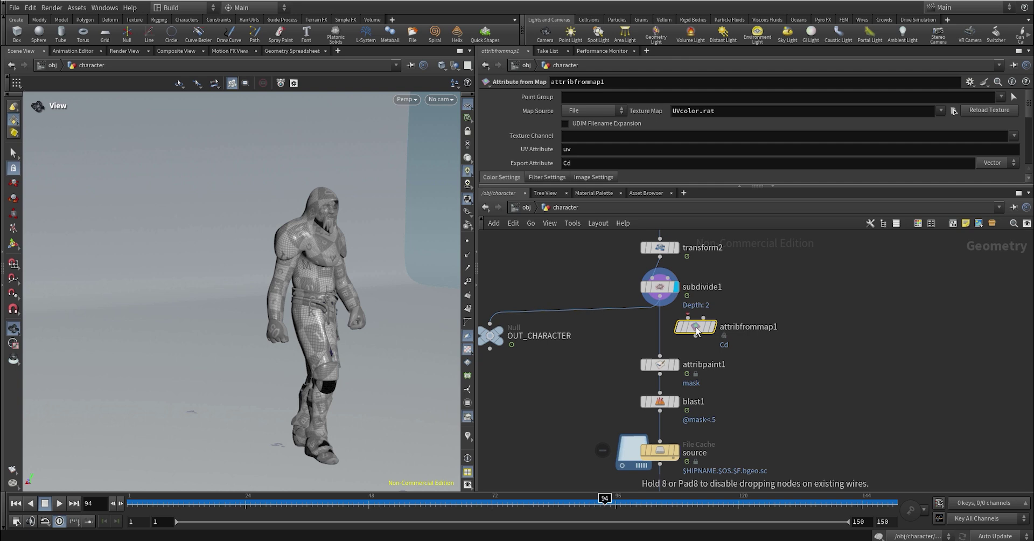
pyautogui.click(666, 332)
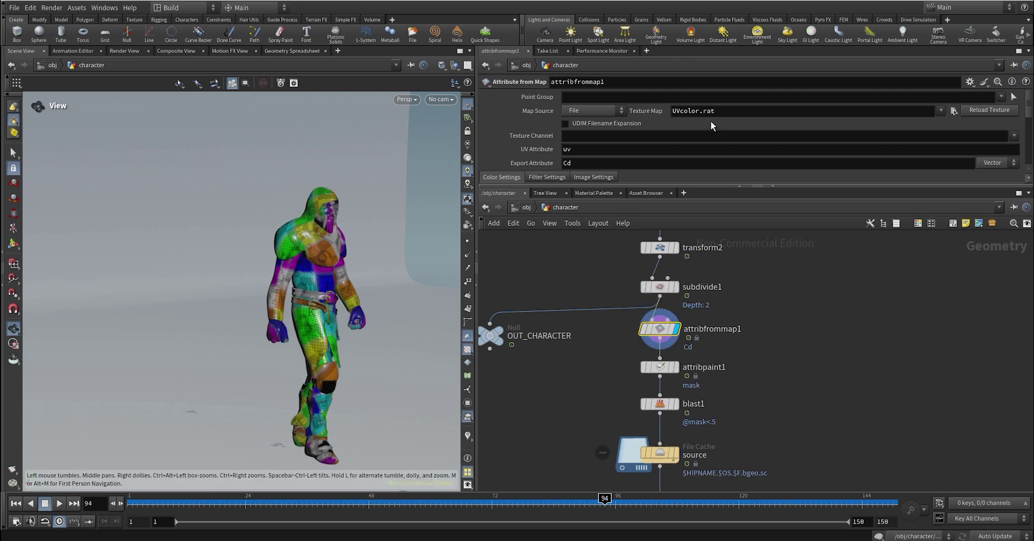
# Replace the node's default texture map with Knight_diffuse.png from the $HIP/geo/Walking.fbm folder.
pyautogui.click(732, 112)
pyautogui.press('BackSpace')
pyautogui.press('Return')
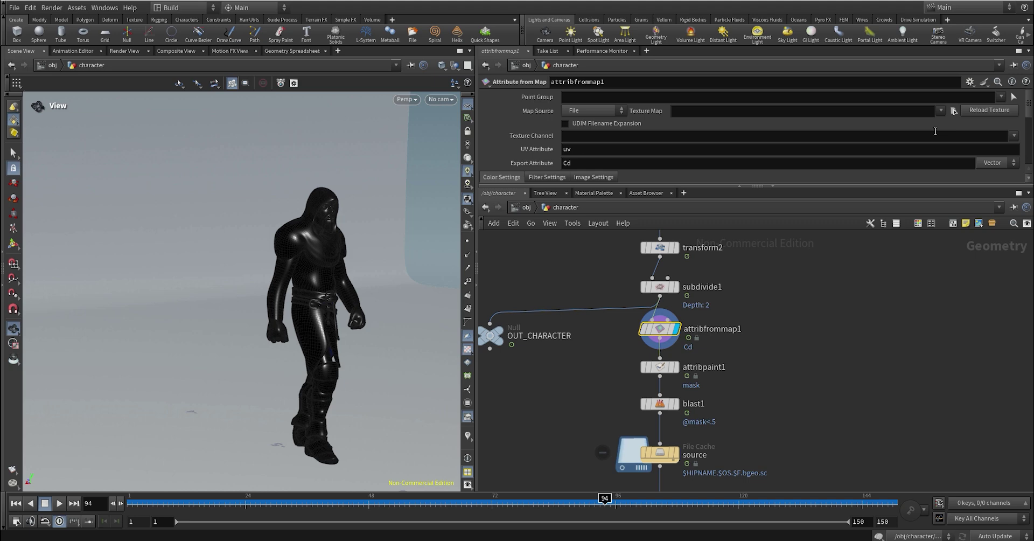
pyautogui.click(954, 111)
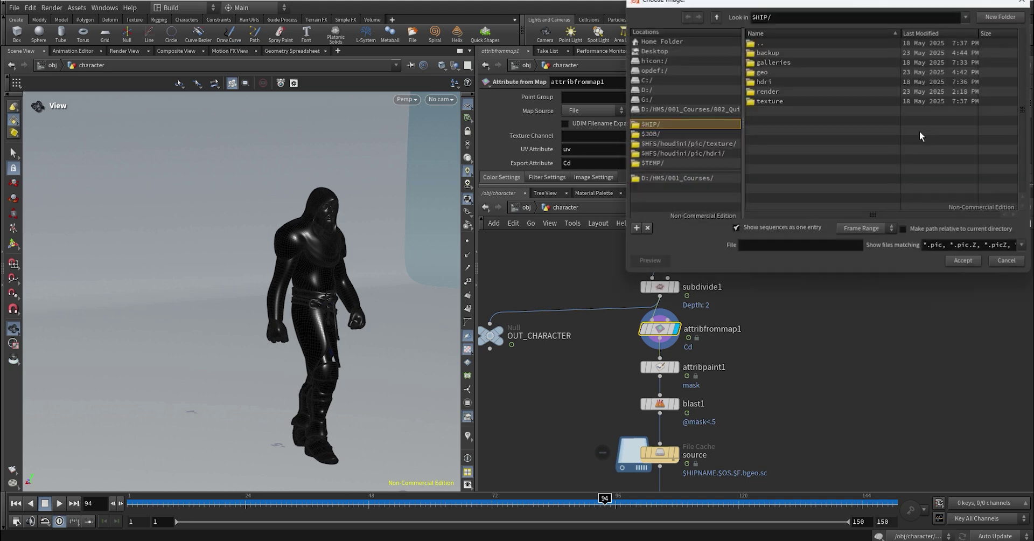
pyautogui.doubleClick(774, 73)
pyautogui.doubleClick(780, 75)
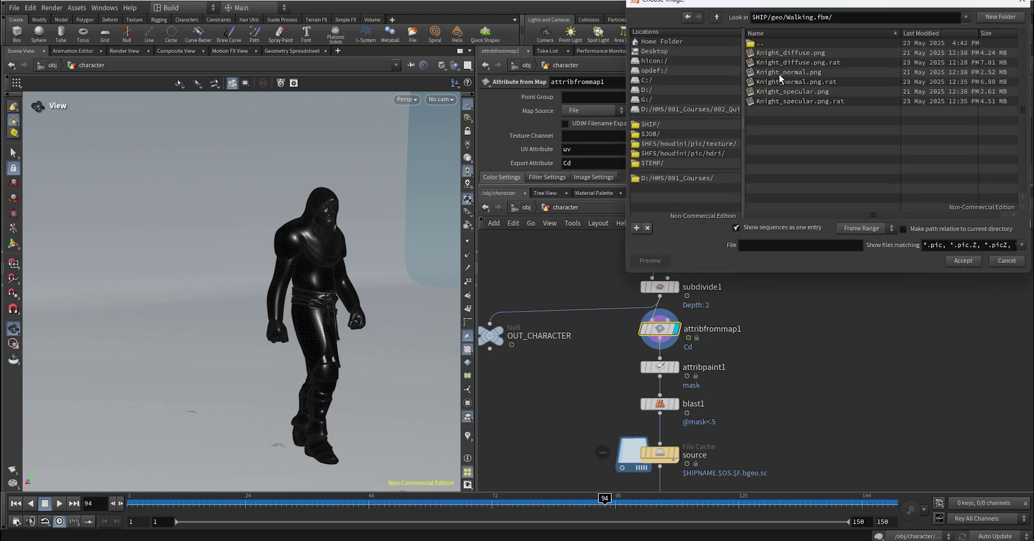
pyautogui.click(762, 54)
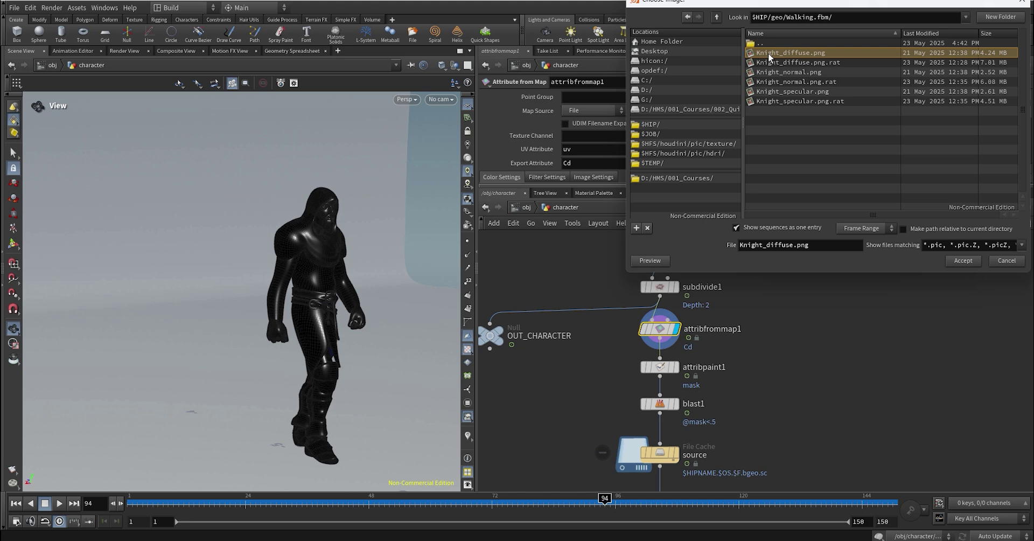
pyautogui.doubleClick(804, 52)
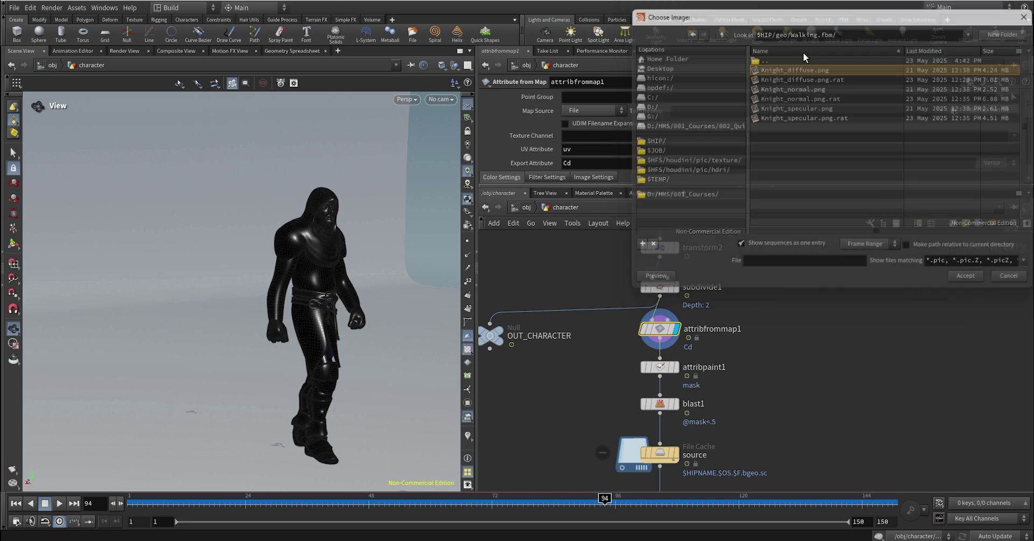
# Inspect the textured character and check its Cd point values in the geometry spreadsheet.
pyautogui.moveTo(336, 273); pyautogui.dragTo(294, 205)
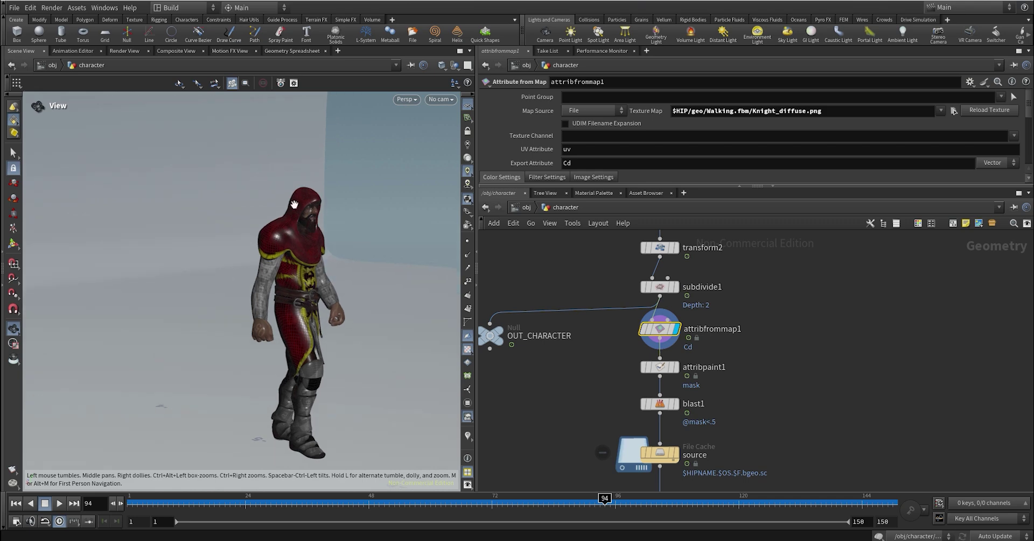
pyautogui.click(292, 51)
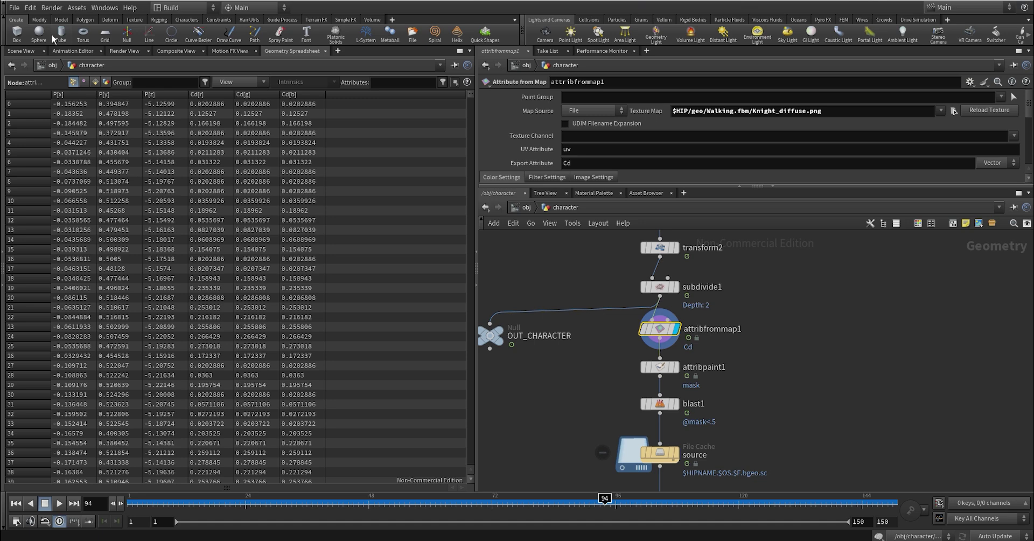
pyautogui.click(21, 51)
pyautogui.moveTo(350, 284); pyautogui.dragTo(264, 264)
pyautogui.moveTo(725, 417); pyautogui.dragTo(716, 371, button='middle')
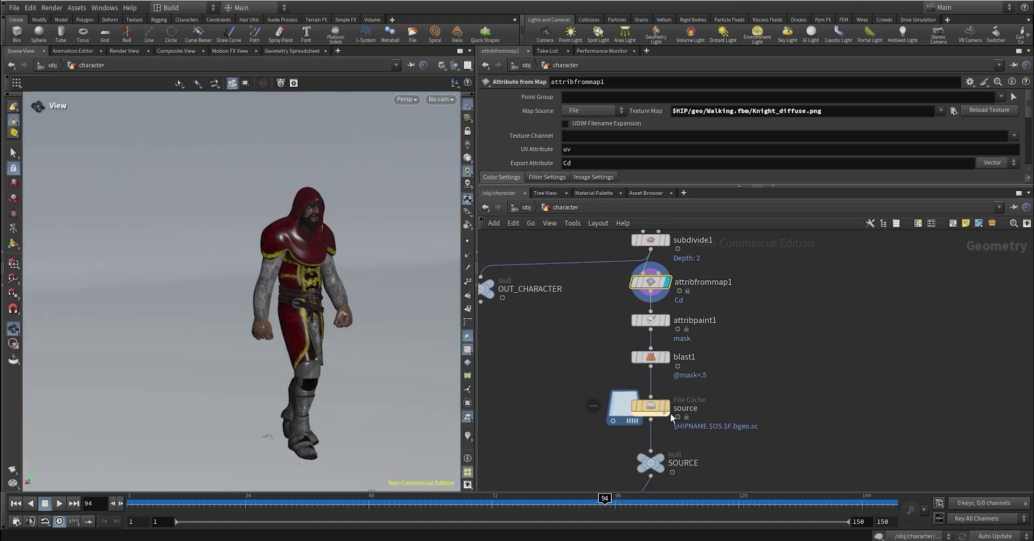
# Bypass the source file cache, display dopnet1 and open its contents.
pyautogui.click(638, 407)
pyautogui.moveTo(745, 439); pyautogui.dragTo(751, 365, button='middle')
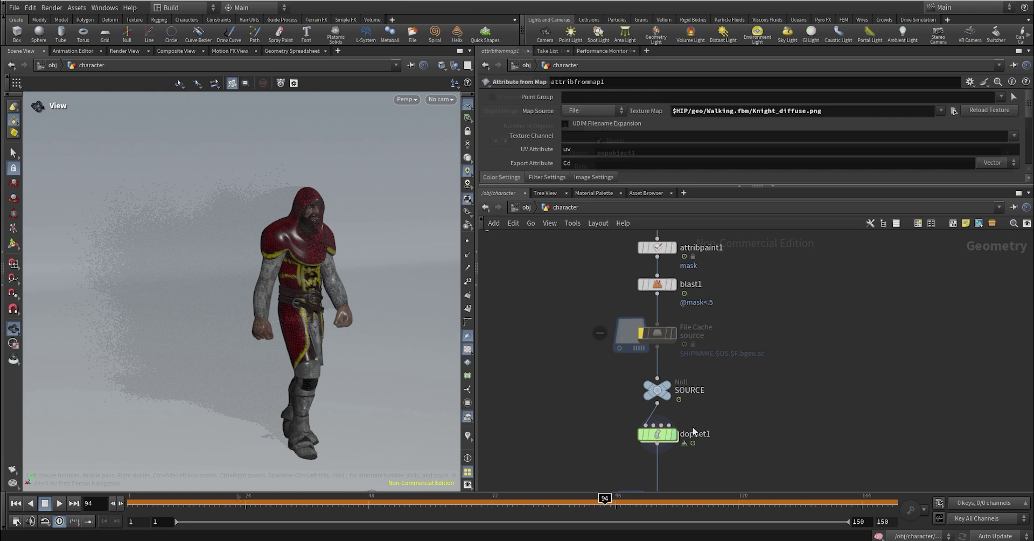
pyautogui.click(664, 434)
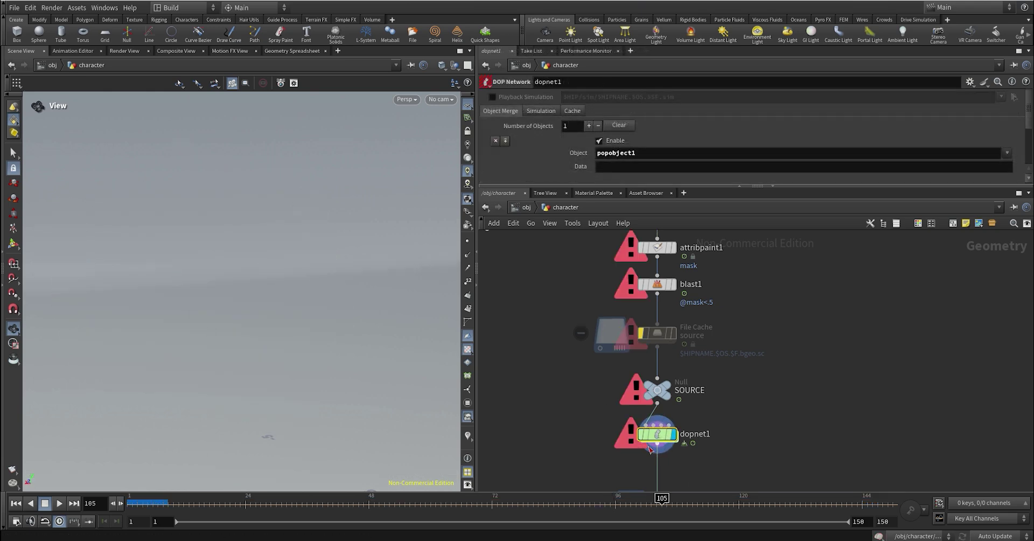
pyautogui.doubleClick(662, 436)
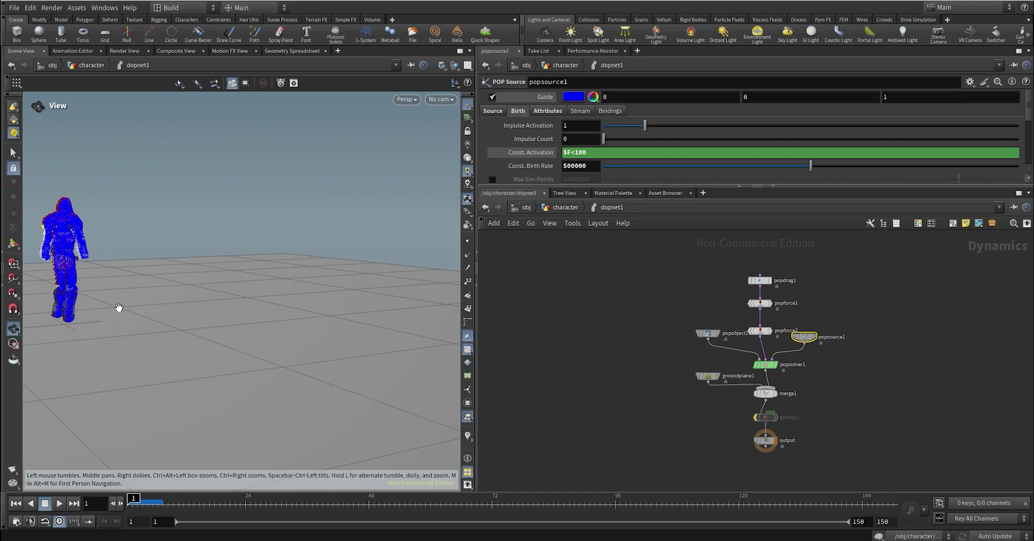
# Run the particle simulation from the first frame and inspect the coloured particle trail from the side.
pyautogui.press('Up')
pyautogui.press('Up')
pyautogui.moveTo(86, 245); pyautogui.dragTo(175, 254, button='middle')
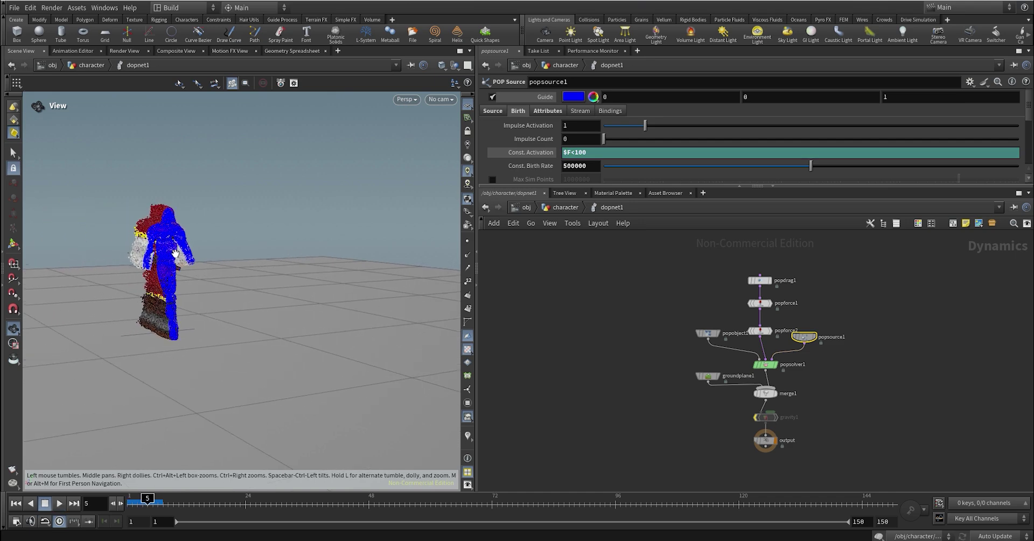
pyautogui.moveTo(175, 252); pyautogui.dragTo(233, 271)
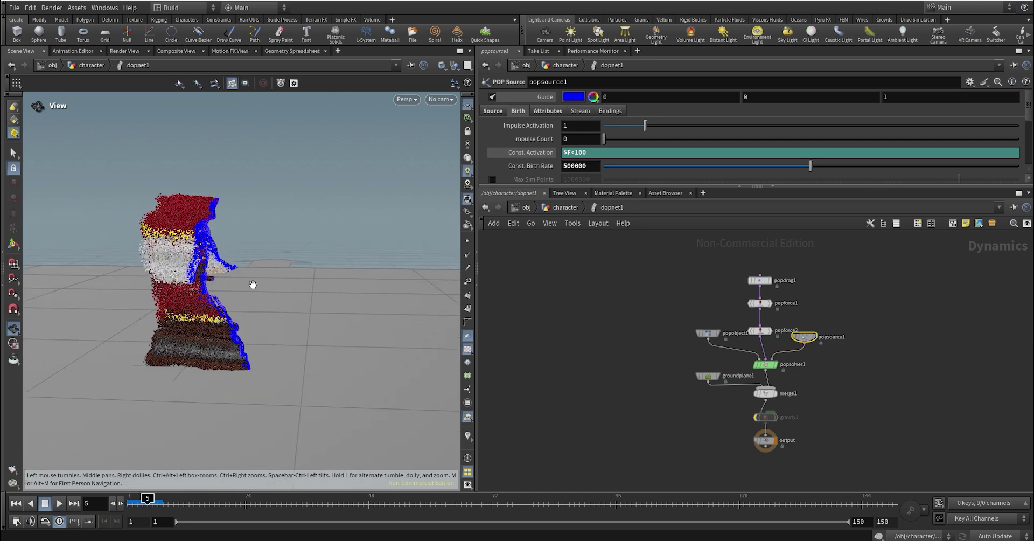
pyautogui.press('Up')
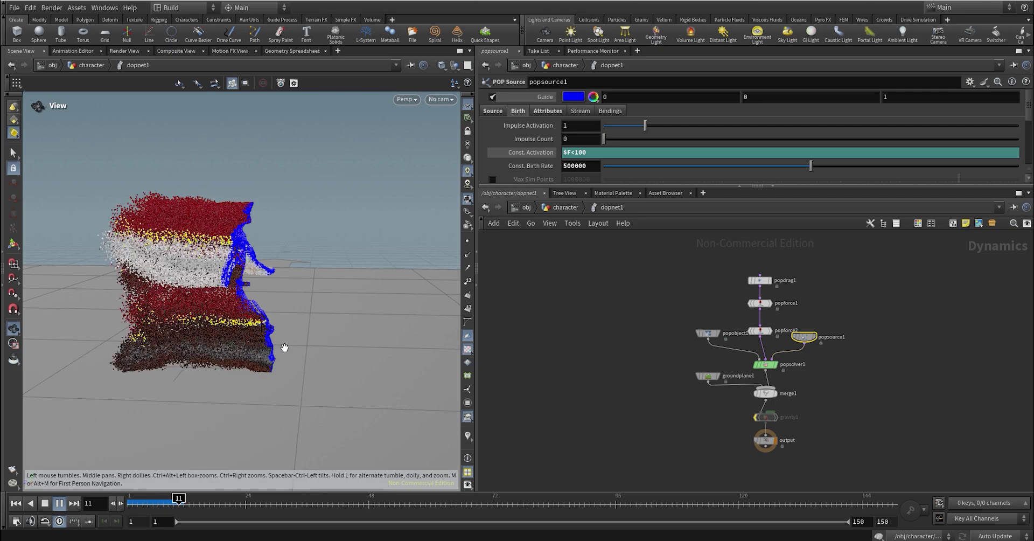
pyautogui.moveTo(256, 258)
pyautogui.mouseDown()
pyautogui.moveTo(378, 247)
pyautogui.moveTo(258, 252)
pyautogui.mouseUp()
# Return to the character network, display attribfrommap1 and bypass subdivide1 to compare the colour detail.
pyautogui.click(563, 207)
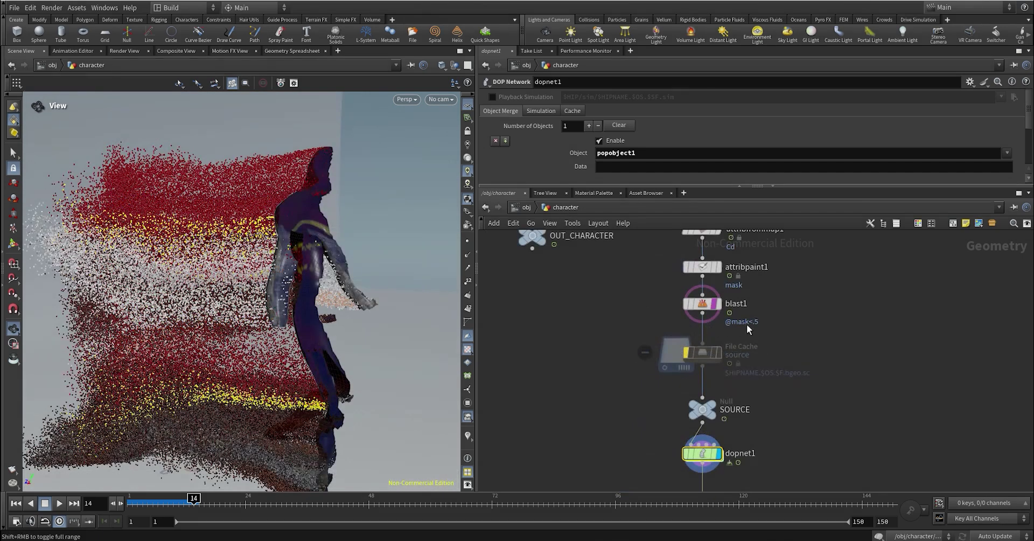
pyautogui.moveTo(766, 321); pyautogui.dragTo(760, 381, button='middle')
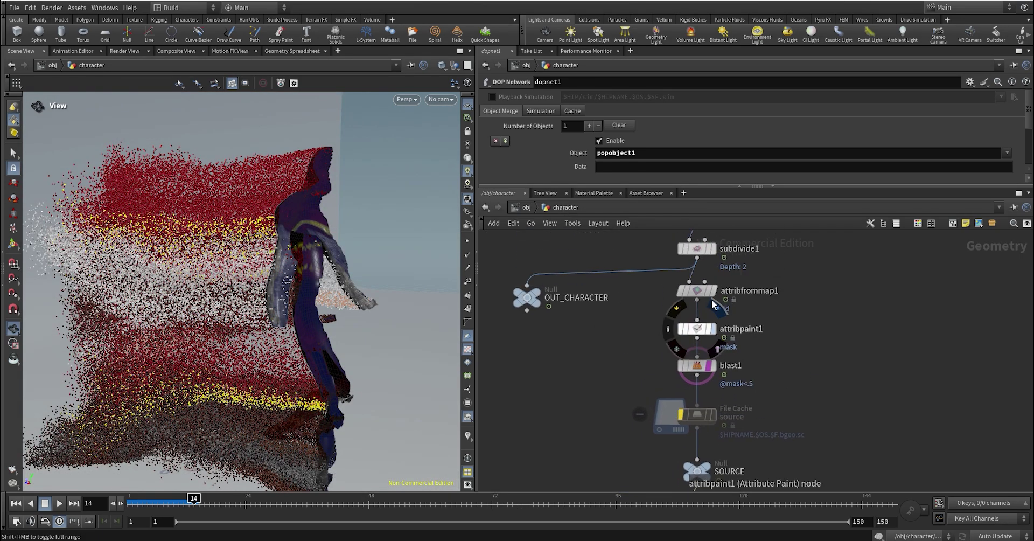
pyautogui.click(711, 292)
pyautogui.click(710, 293)
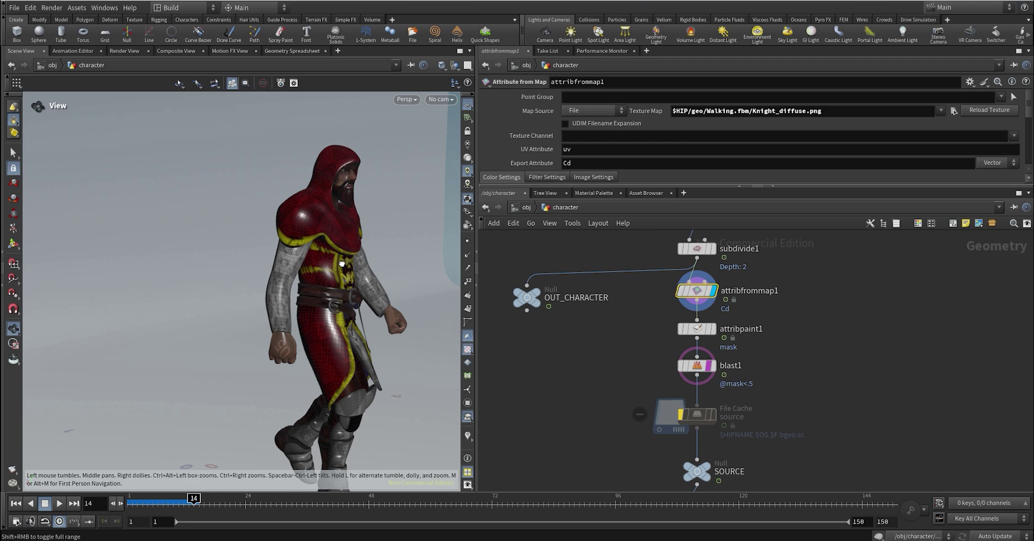
pyautogui.click(678, 253)
pyautogui.click(679, 250)
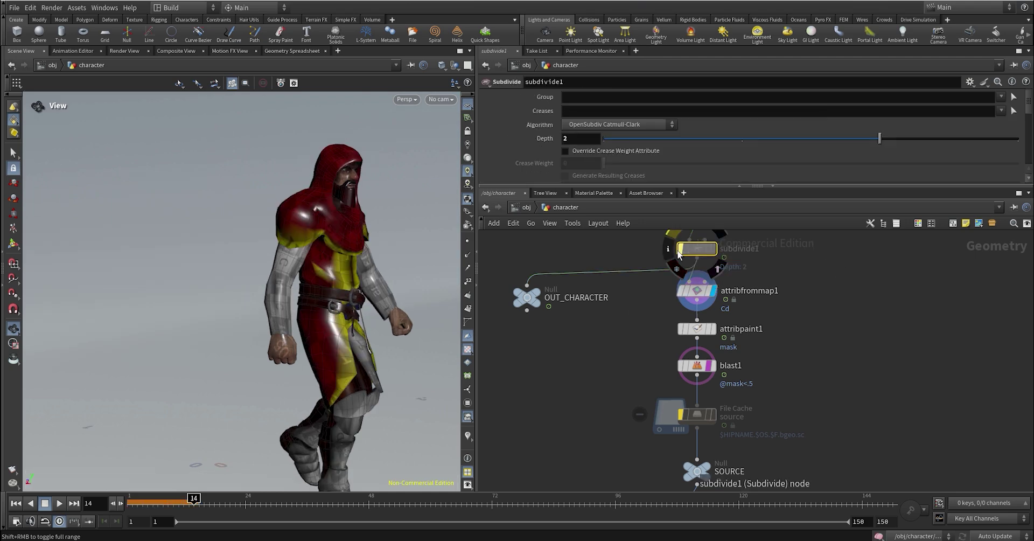
# Re-enable the bypassed subdivide1 node and inspect the colour detail on the character from the front.
pyautogui.moveTo(302, 277); pyautogui.dragTo(329, 277)
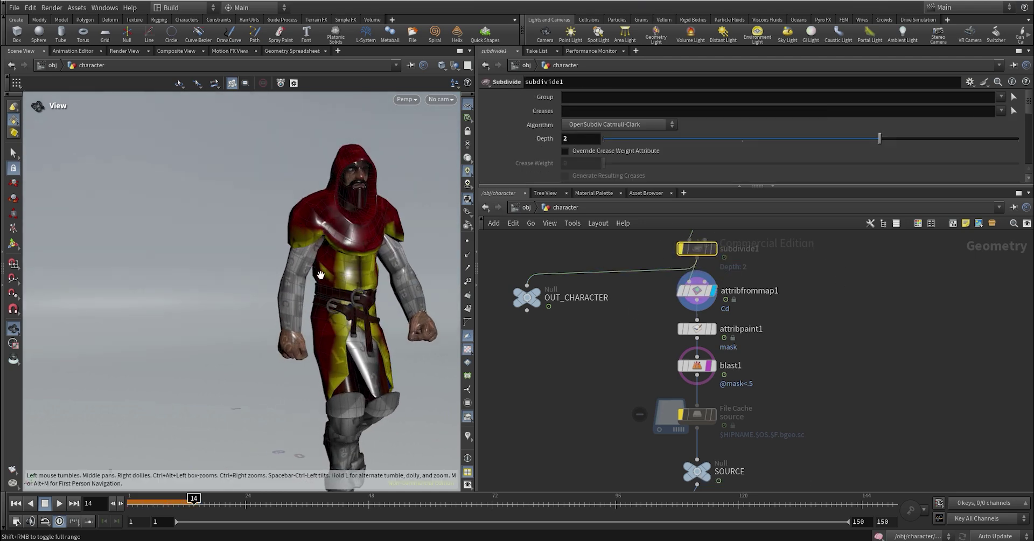
pyautogui.click(680, 248)
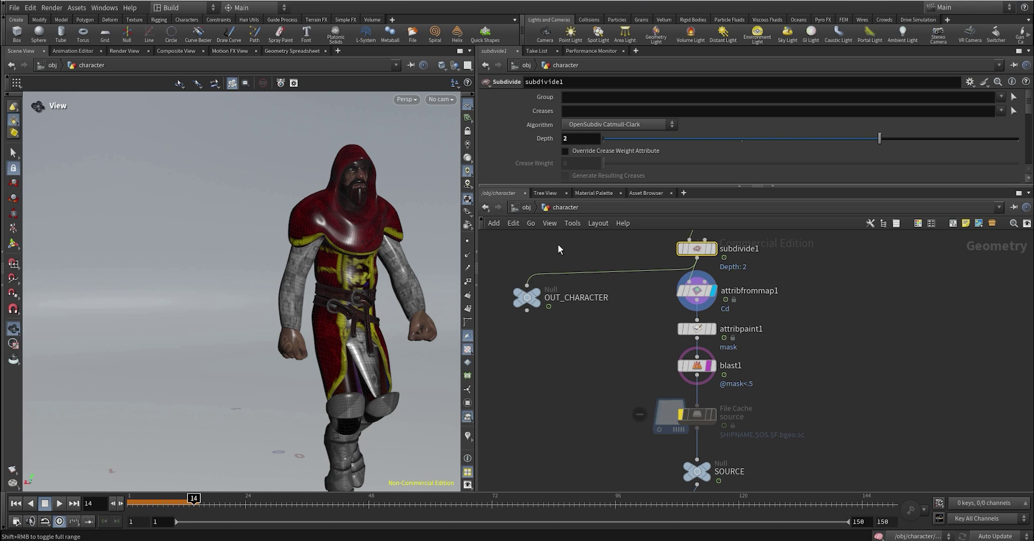
pyautogui.scroll(4, 367, 266)
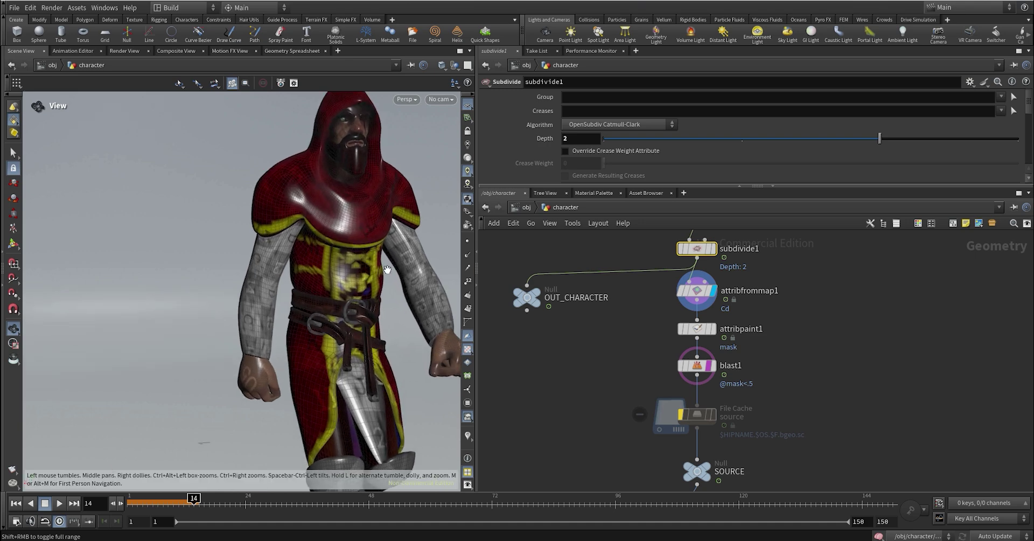
pyautogui.moveTo(402, 261); pyautogui.dragTo(319, 275)
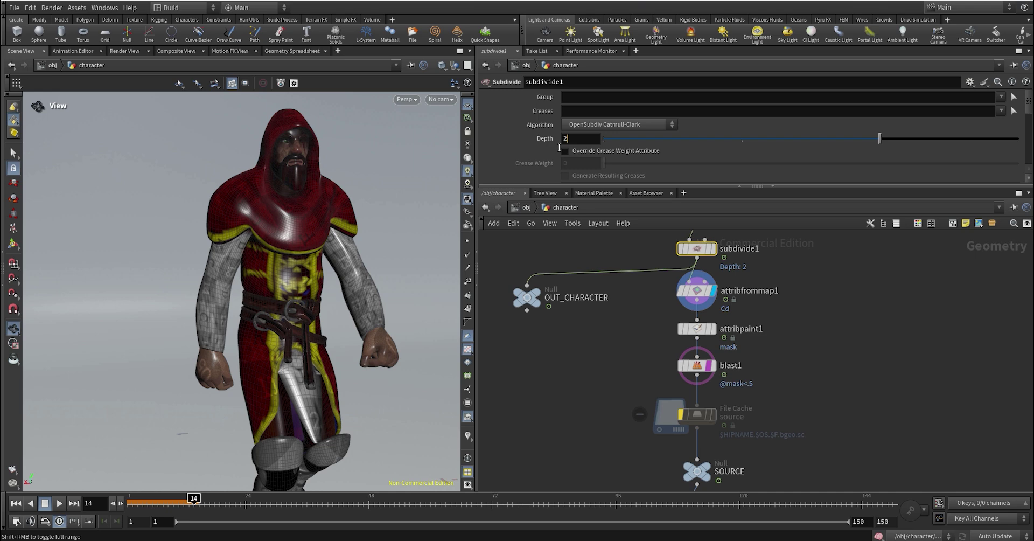
# Set the depth of subdivide1 to 4 and turn off the template display of blast1 to inspect the finer colours.
pyautogui.click(581, 138)
pyautogui.write('4')
pyautogui.press('Tab')
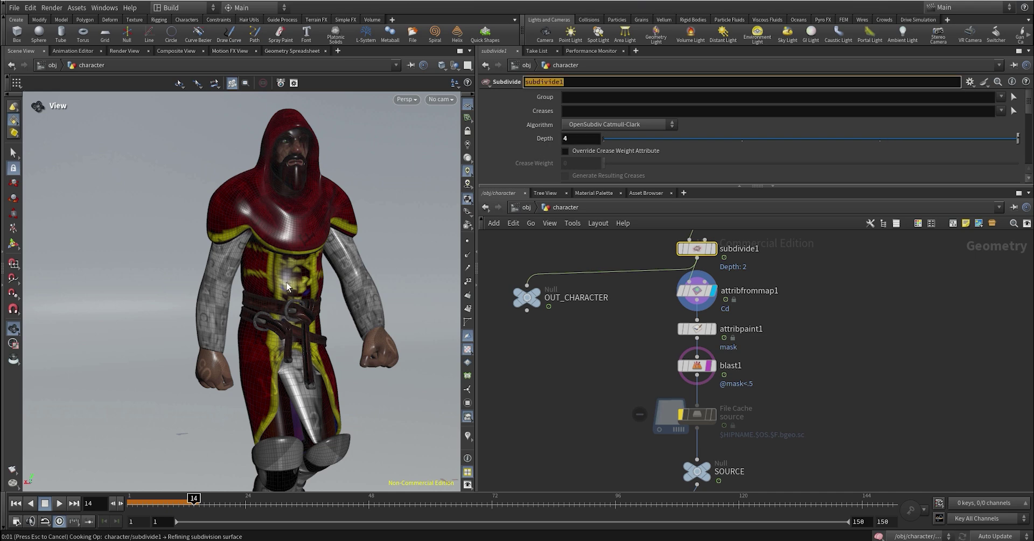
pyautogui.click(703, 292)
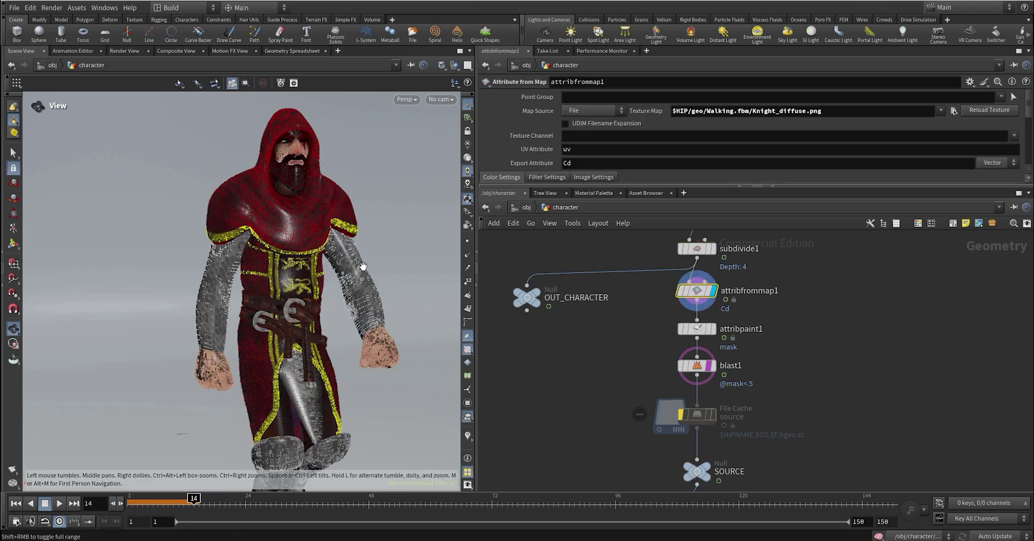
pyautogui.click(710, 367)
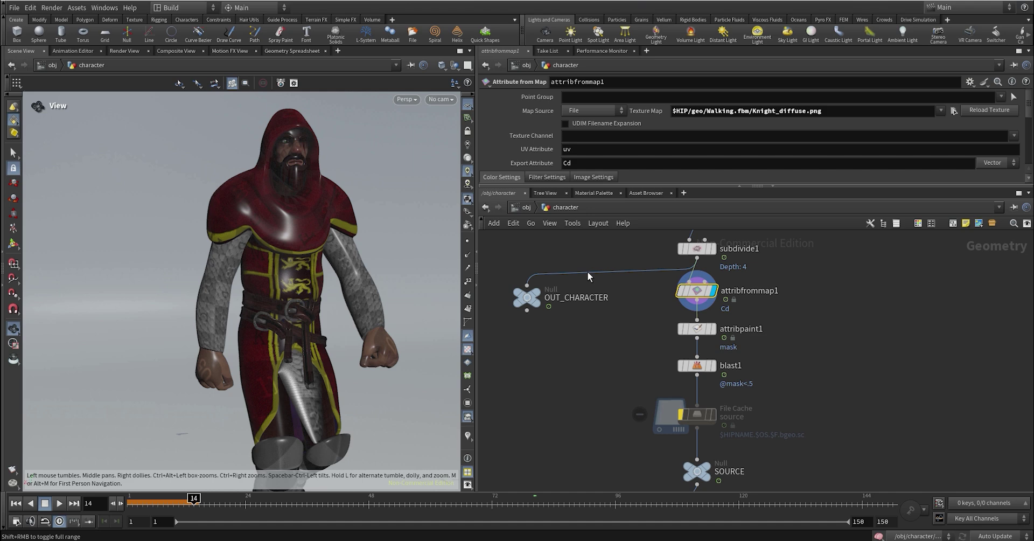
# Set the depth of subdivide1 to 2.
pyautogui.click(696, 251)
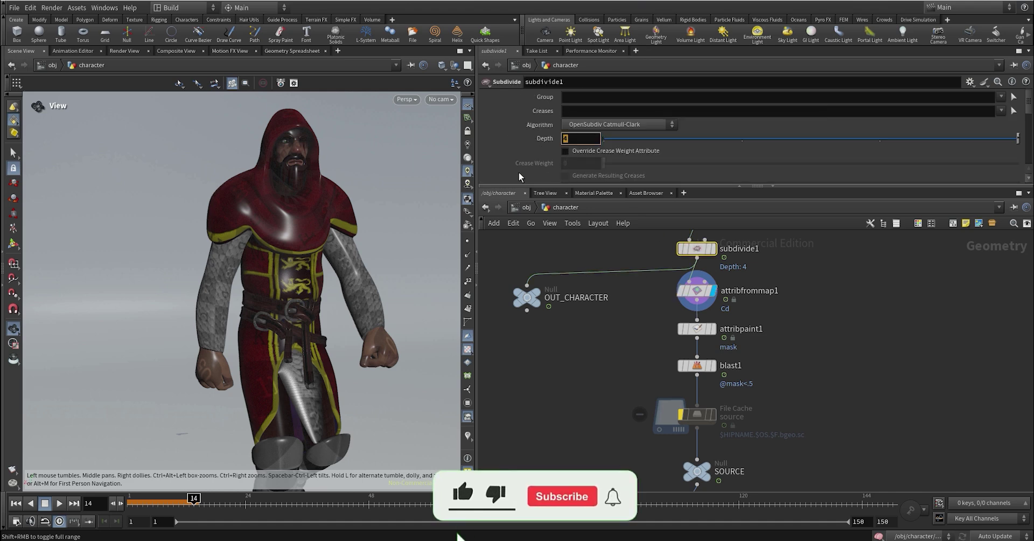
pyautogui.write('2')
pyautogui.press('Tab')
# Enable Do Remap in the colour settings of attribfrommap1 and lower its contrast rolloff to 0.077.
pyautogui.click(706, 303)
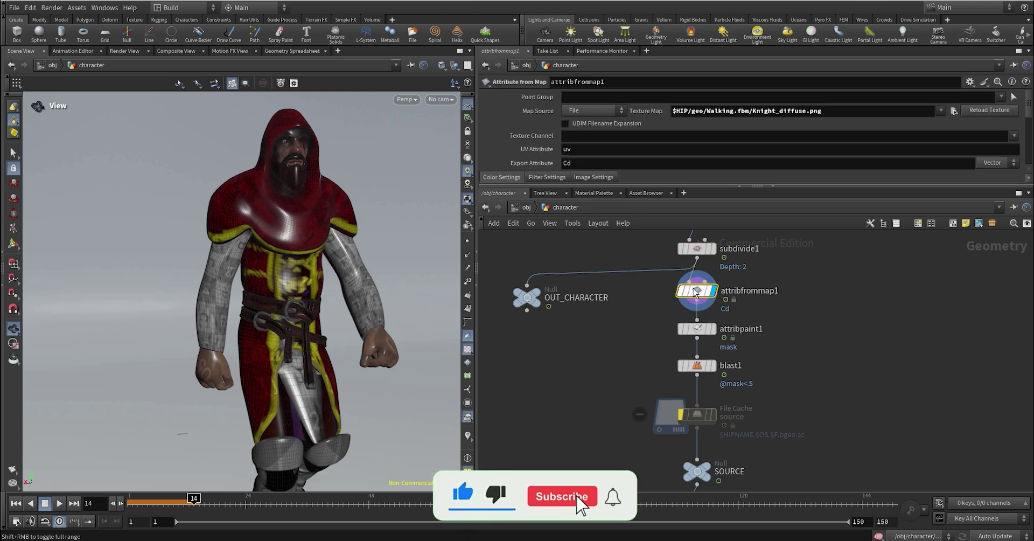
pyautogui.moveTo(619, 186); pyautogui.dragTo(615, 287)
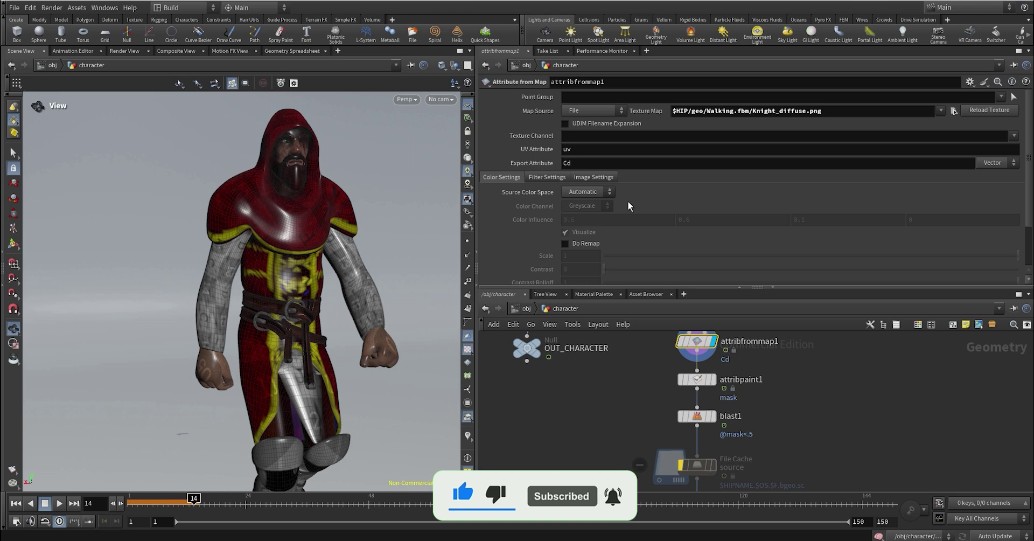
pyautogui.scroll(-2, 628, 201)
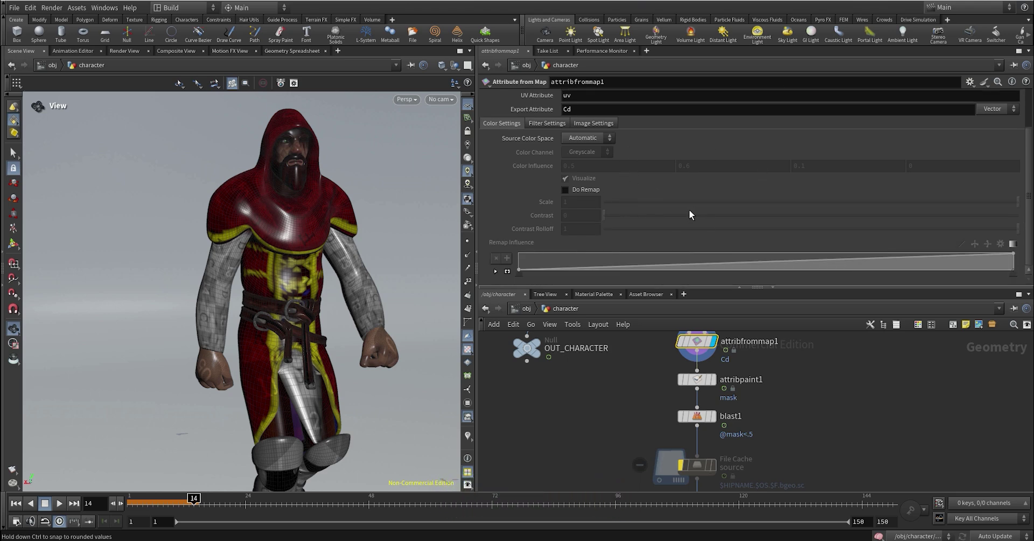
pyautogui.click(586, 189)
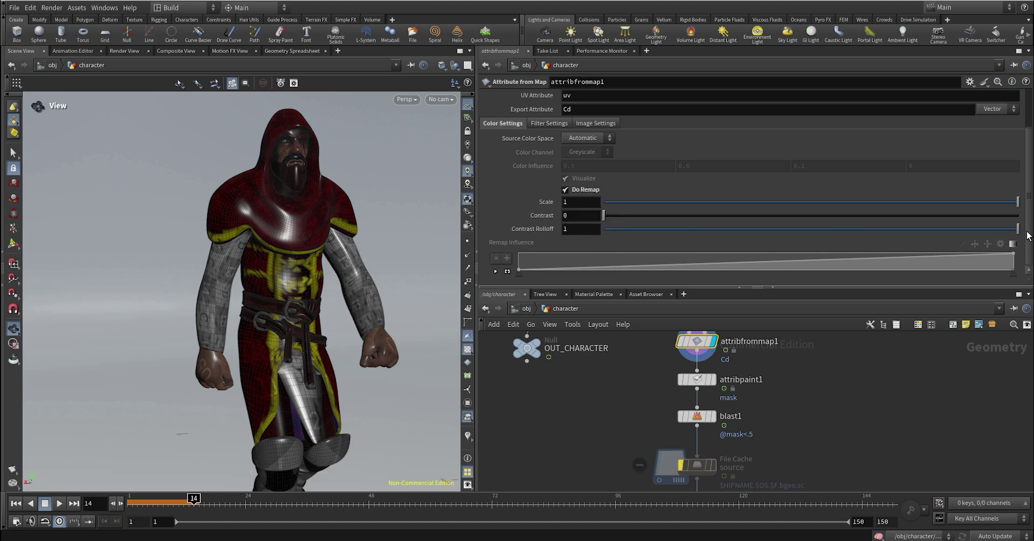
pyautogui.moveTo(895, 234); pyautogui.dragTo(636, 231)
# Set the remap scale of attribfrommap1 to 2 and its contrast rolloff to 0.1, checking the brighter character.
pyautogui.moveTo(576, 203); pyautogui.dragTo(535, 209)
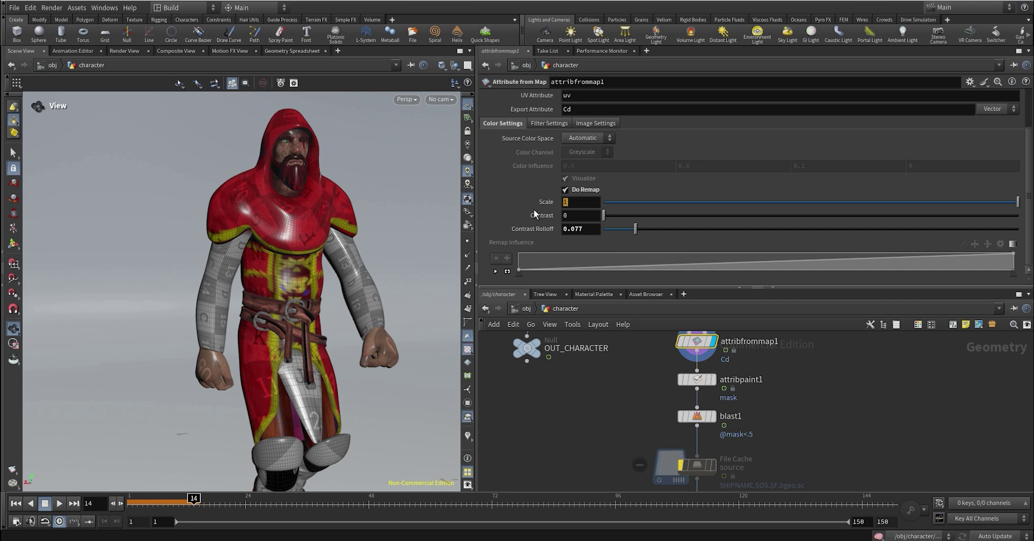
pyautogui.write('2')
pyautogui.press('Tab')
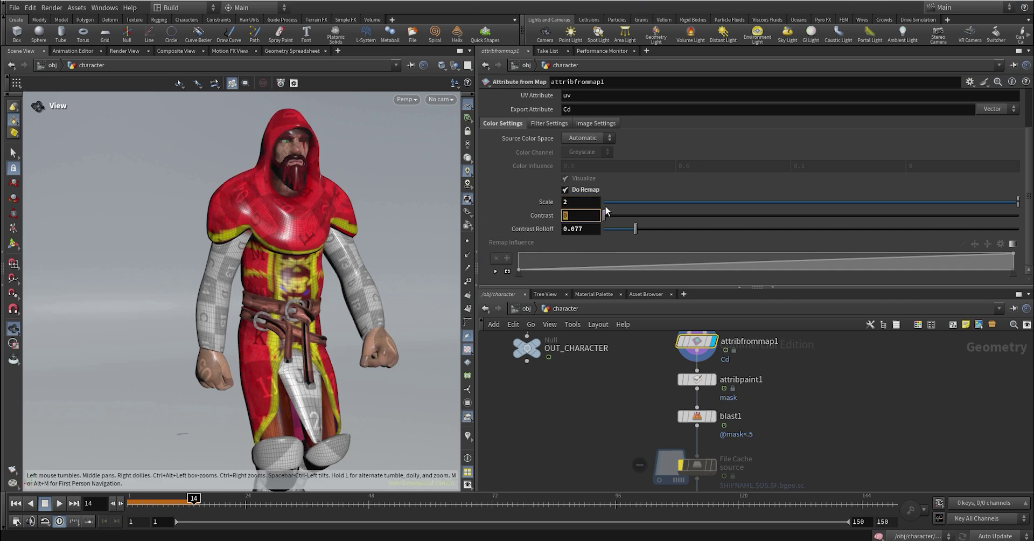
pyautogui.scroll(1, 627, 194)
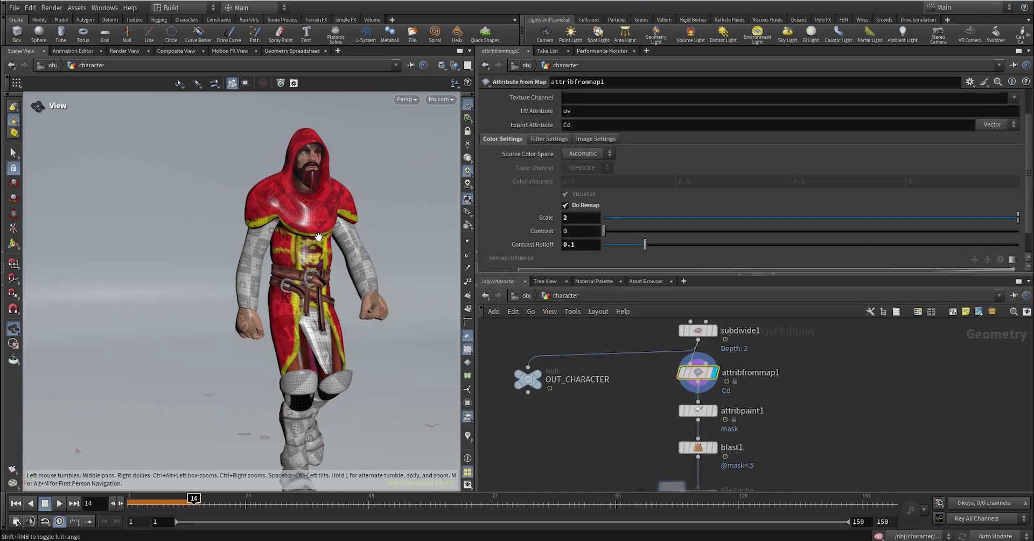
pyautogui.moveTo(330, 260); pyautogui.dragTo(343, 291)
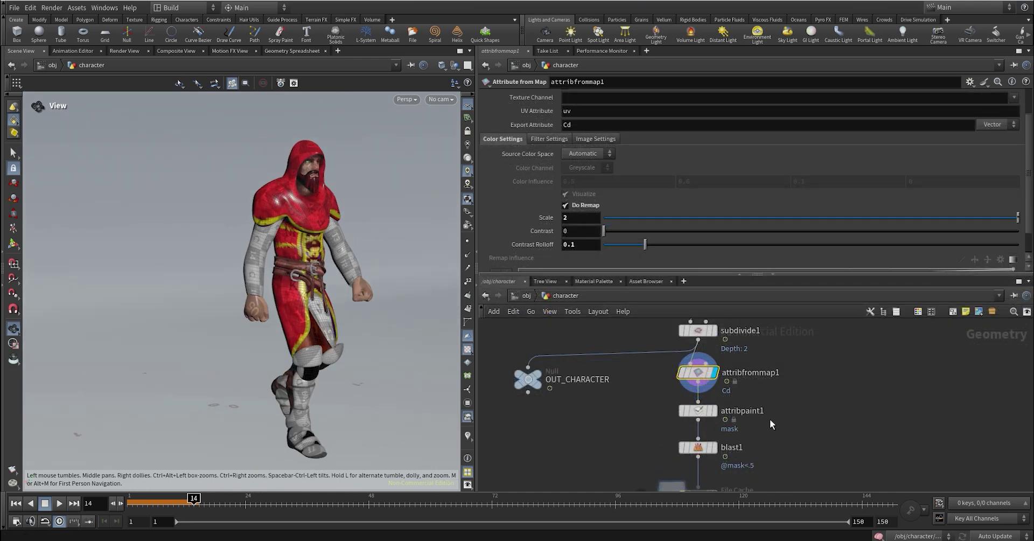
# Display blast1 and re-enable the bypassed source file cache below it.
pyautogui.click(720, 385)
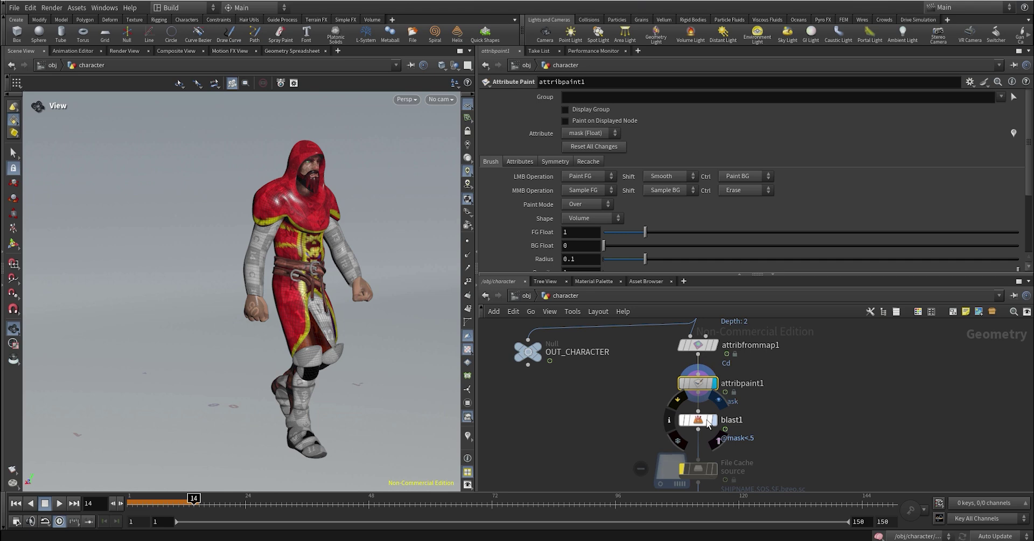
pyautogui.click(708, 424)
pyautogui.scroll(-2, 700, 426)
pyautogui.click(682, 410)
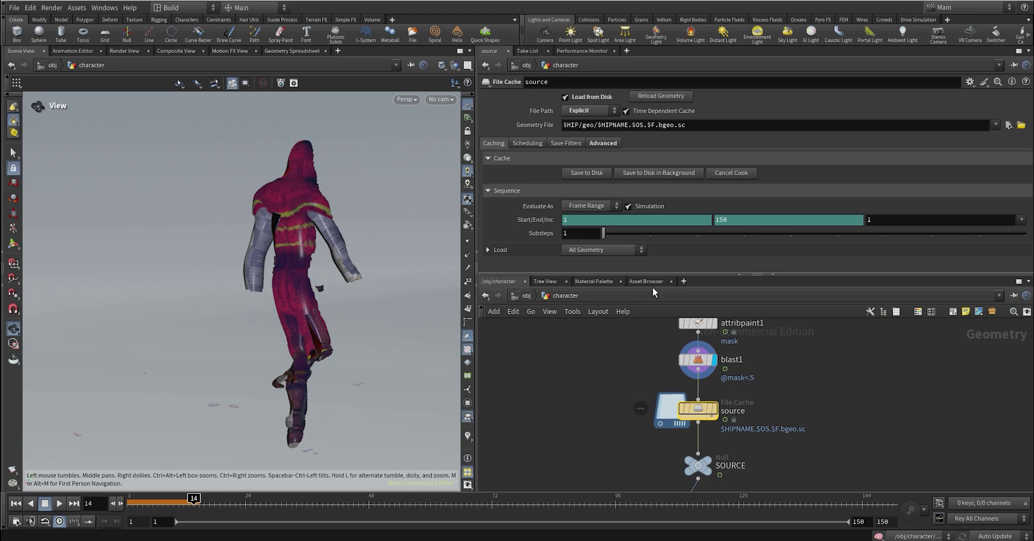
# Display dopnet1 and play the particle simulation from the first frame to check the particle colours.
pyautogui.scroll(-3, 743, 394)
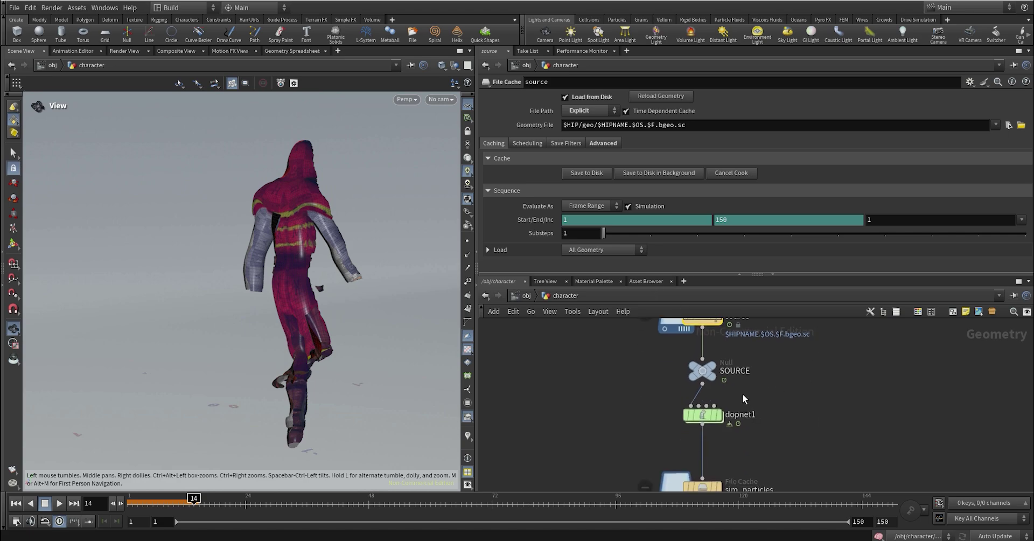
pyautogui.click(718, 415)
pyautogui.click(129, 502)
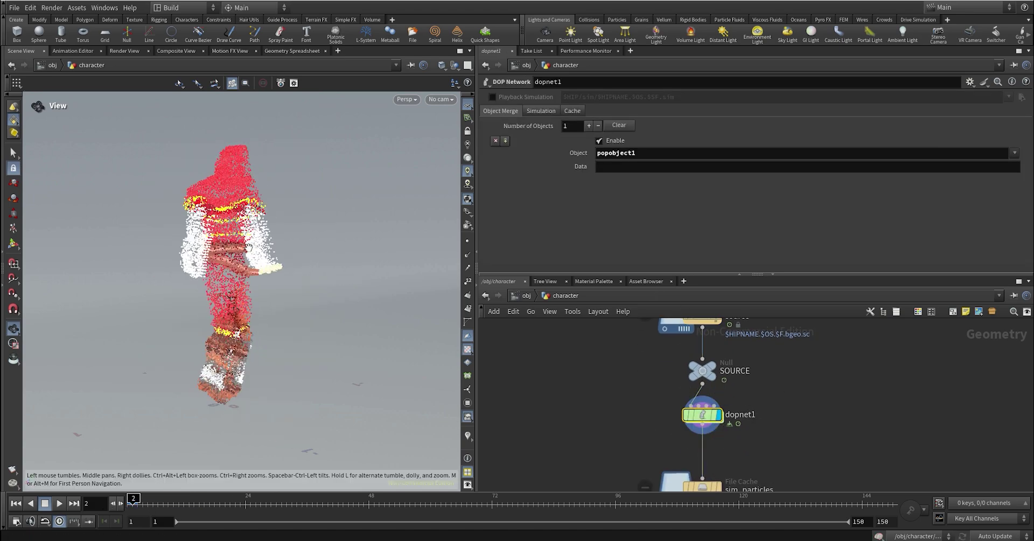
pyautogui.press('Up')
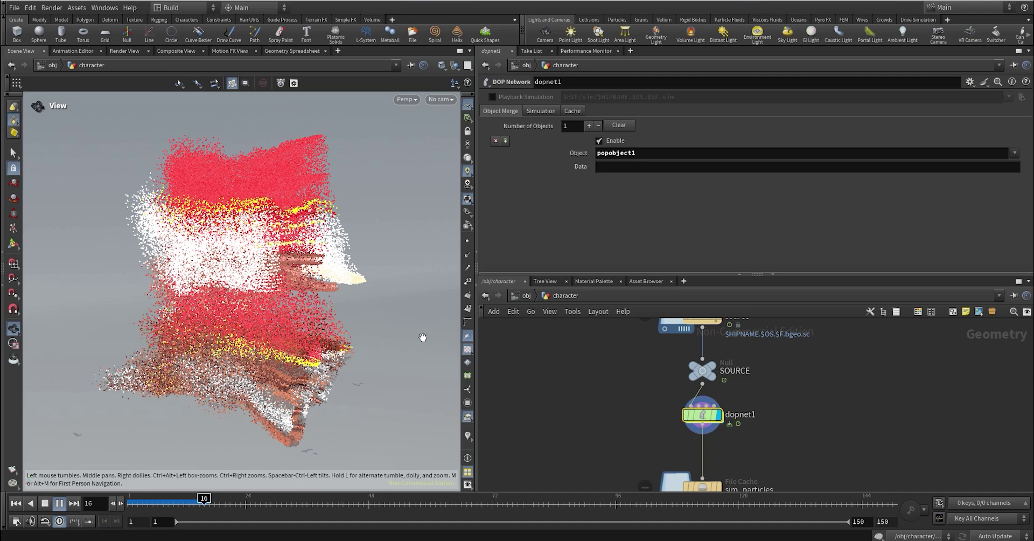
pyautogui.press('Up')
# Display the OUT_PARTICLES null and scrub through the cached particle simulation.
pyautogui.moveTo(786, 455); pyautogui.dragTo(779, 384, button='middle')
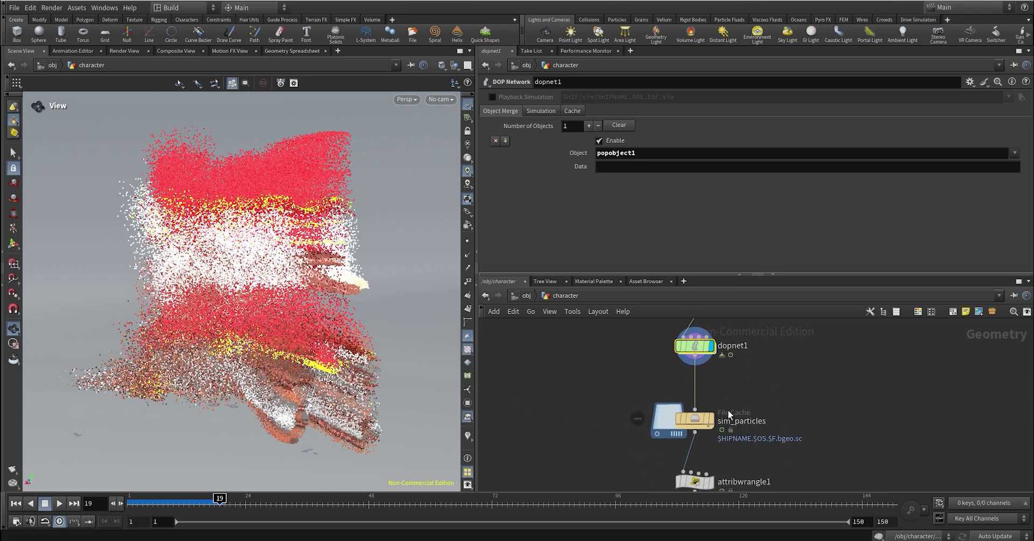
pyautogui.click(690, 426)
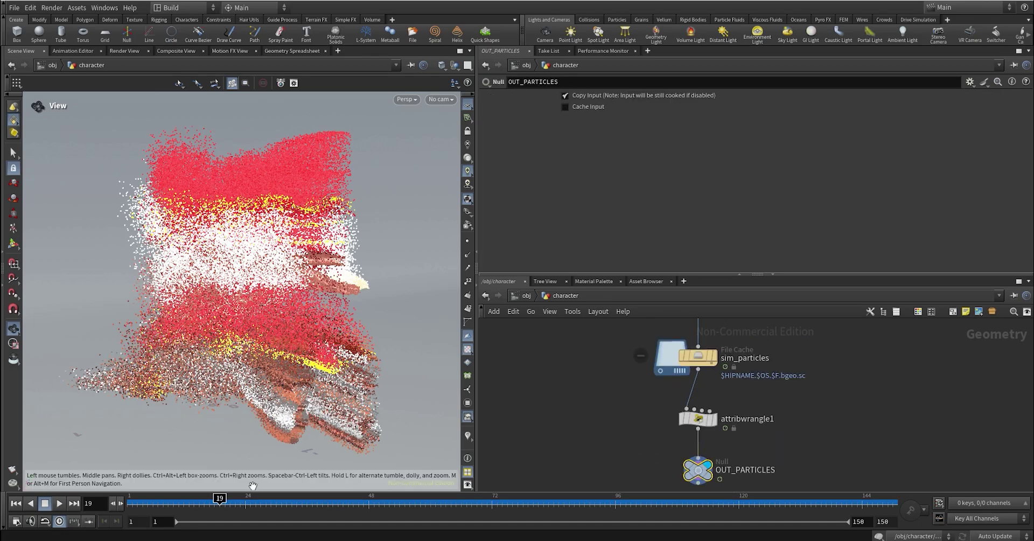
pyautogui.moveTo(253, 503); pyautogui.dragTo(338, 503)
pyautogui.moveTo(254, 404); pyautogui.dragTo(254, 329, button='right')
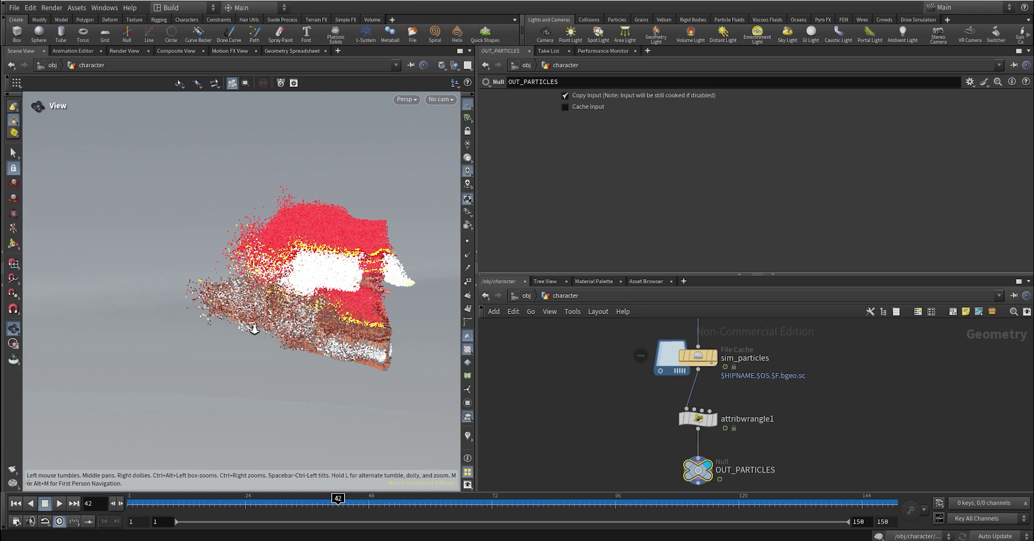
# Look through cam1 and scrub the cached particles to frame 47.
pyautogui.click(441, 99)
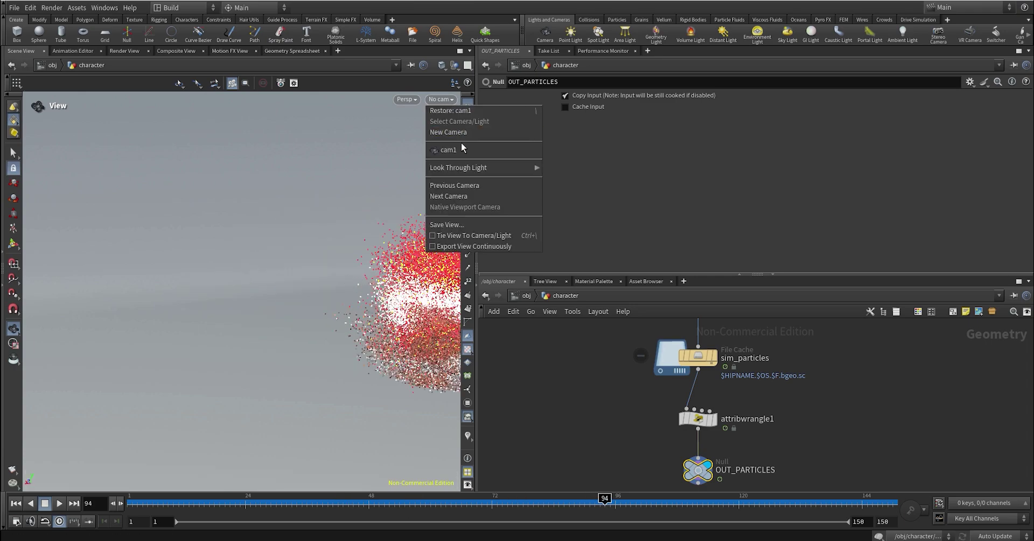
pyautogui.click(459, 150)
pyautogui.moveTo(169, 502)
pyautogui.mouseDown()
pyautogui.moveTo(639, 502)
pyautogui.moveTo(291, 502)
pyautogui.moveTo(363, 502)
pyautogui.mouseUp()
# Open the lopnet1 network at object level and look through camera1 in the Karma XPU viewport.
pyautogui.click(519, 296)
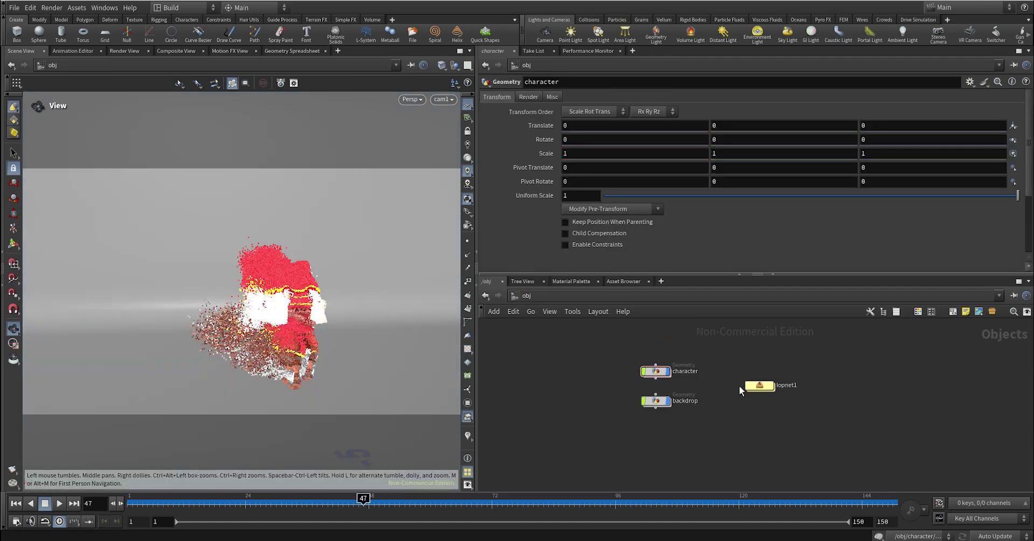
pyautogui.doubleClick(761, 384)
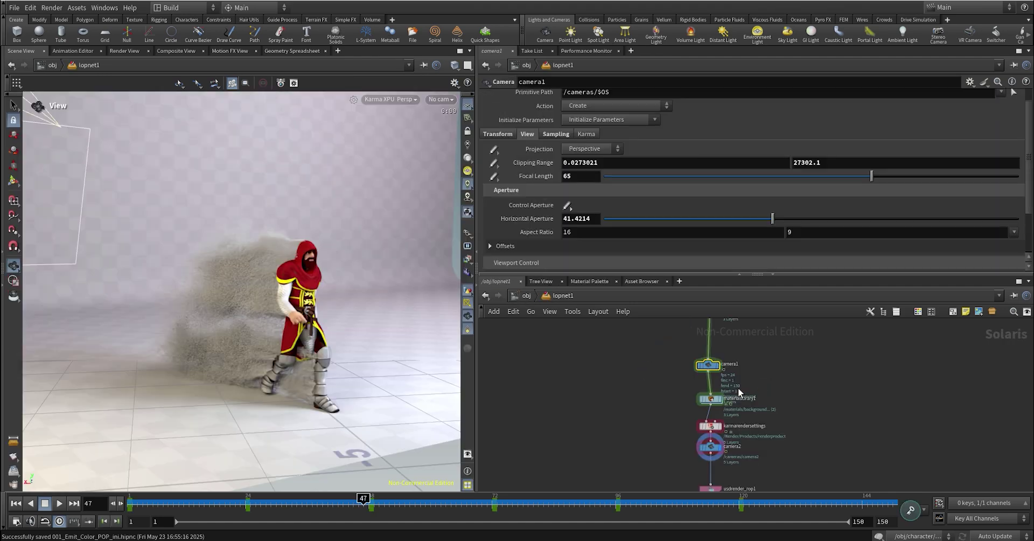
pyautogui.click(440, 99)
pyautogui.click(457, 121)
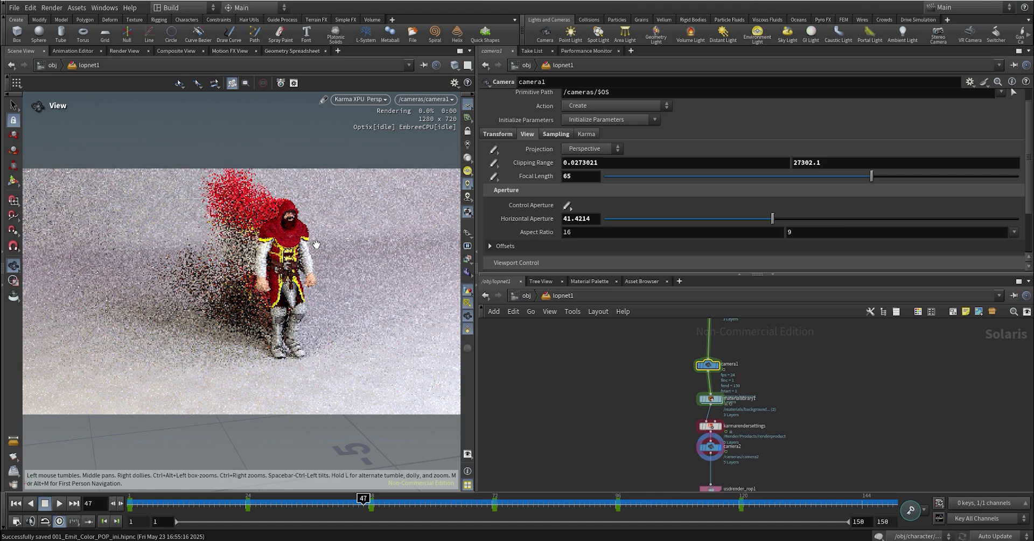
# Inspect the rendered particle trail from the side, including through camera2 at frame 64.
pyautogui.moveTo(328, 234); pyautogui.dragTo(267, 242)
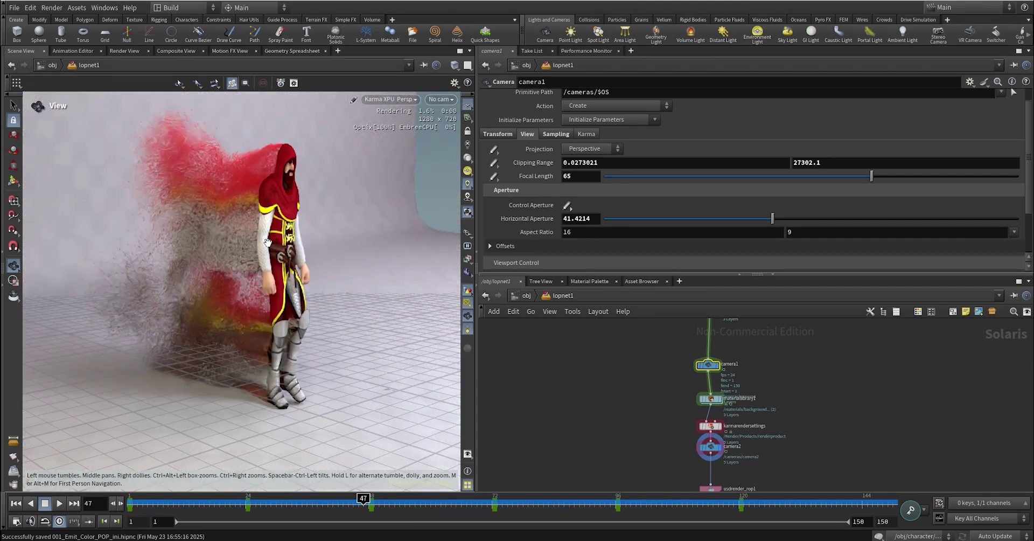
pyautogui.click(441, 99)
pyautogui.click(458, 150)
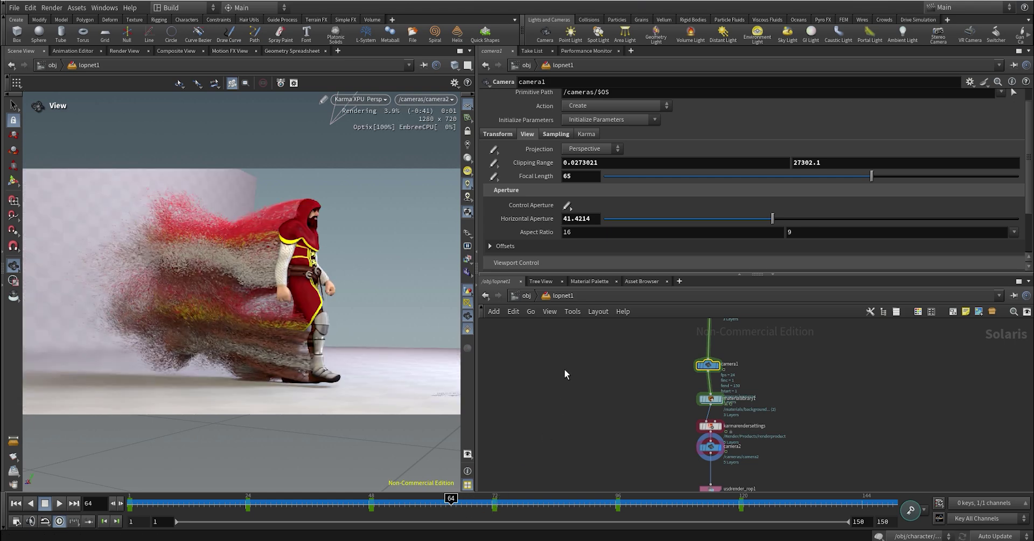
# Return to the object-level network and leave the camera2 view.
pyautogui.click(526, 296)
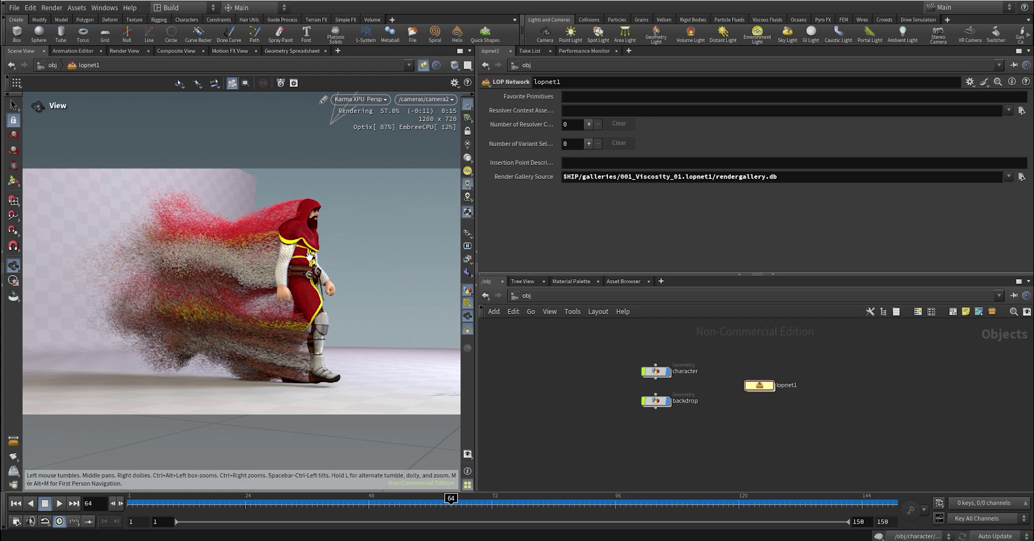
pyautogui.moveTo(311, 257); pyautogui.dragTo(260, 268)
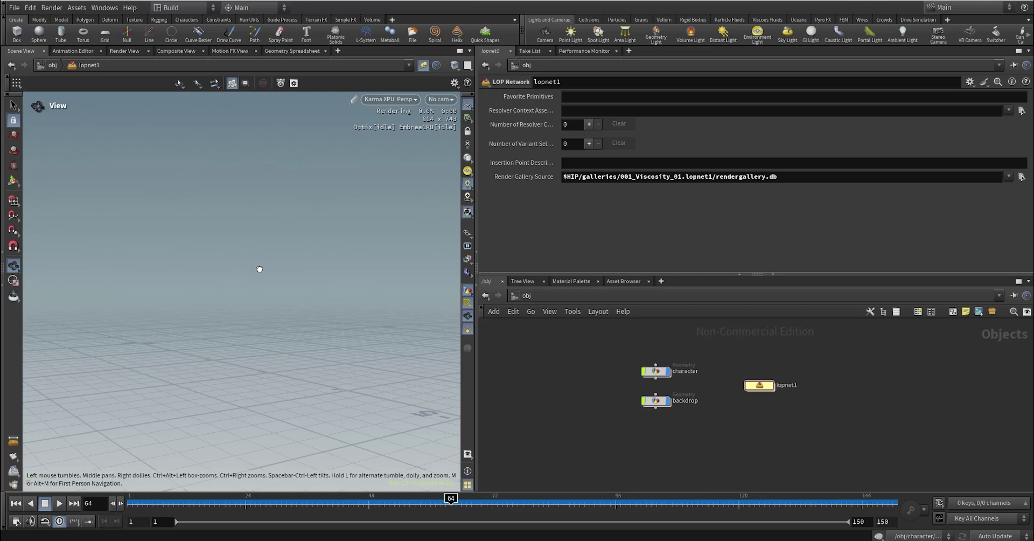